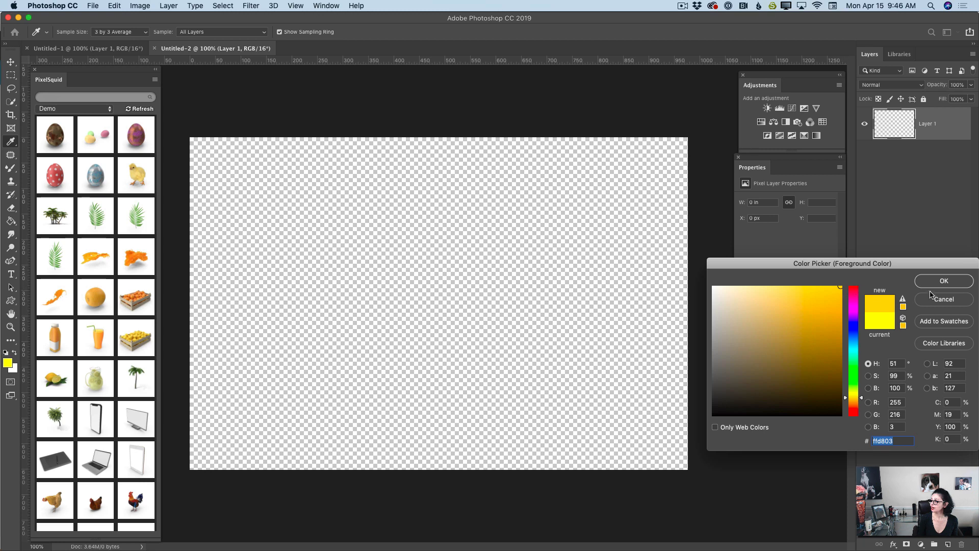
Step: Accept ffd803 as the foreground color and fill the empty Layer 1 with it using the Paint Bucket
click(938, 282)
click(11, 220)
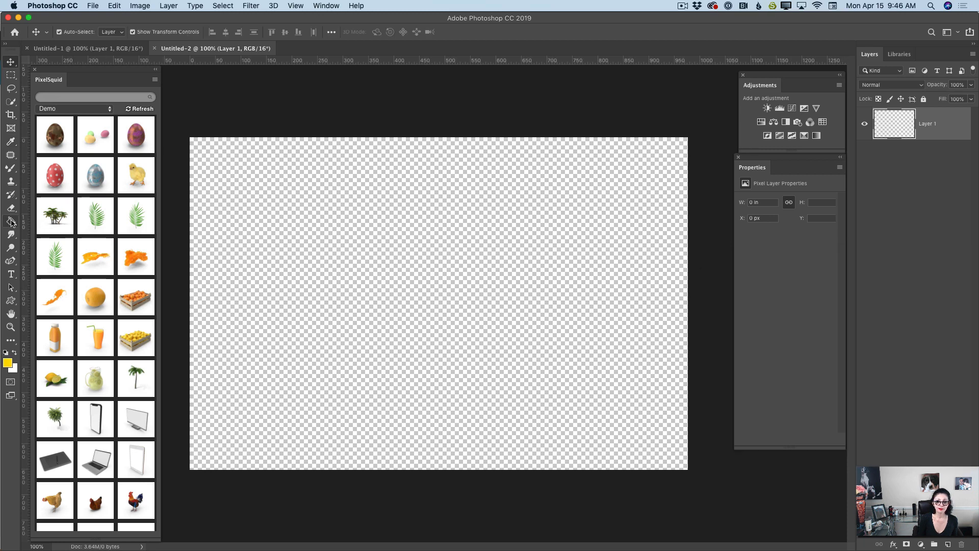
click(447, 293)
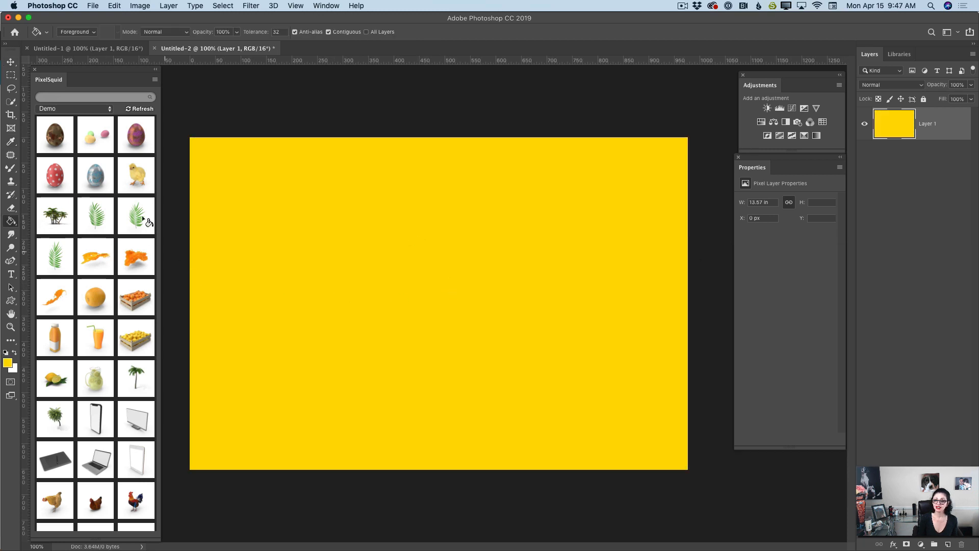
key(v)
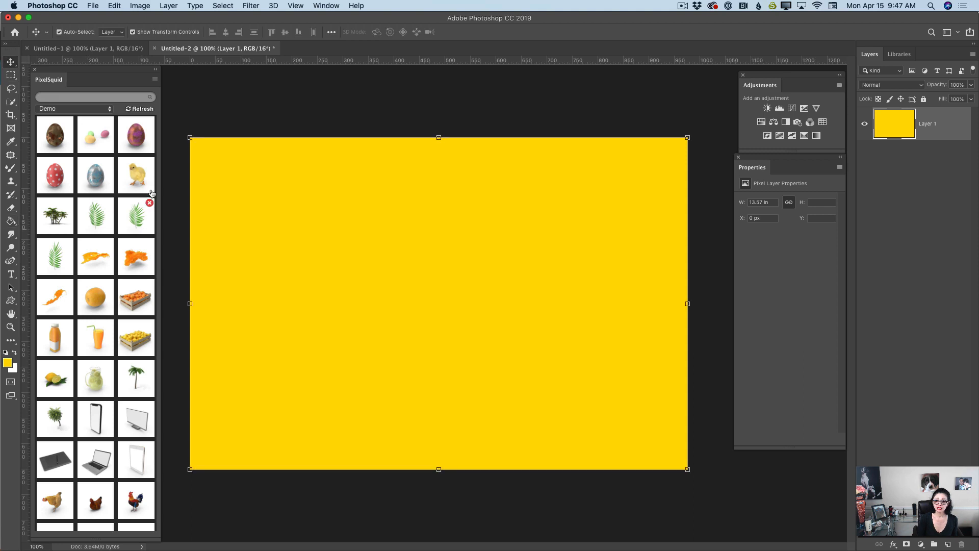
Step: Insert the PixelSquid glass of orange juice and spin it so its straw points to the right
click(102, 345)
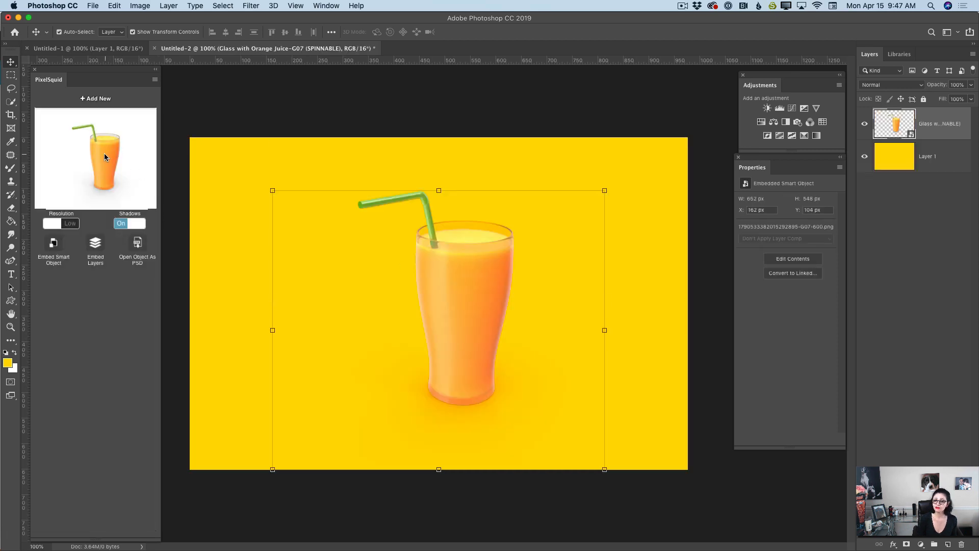
drag(104, 153, 130, 143)
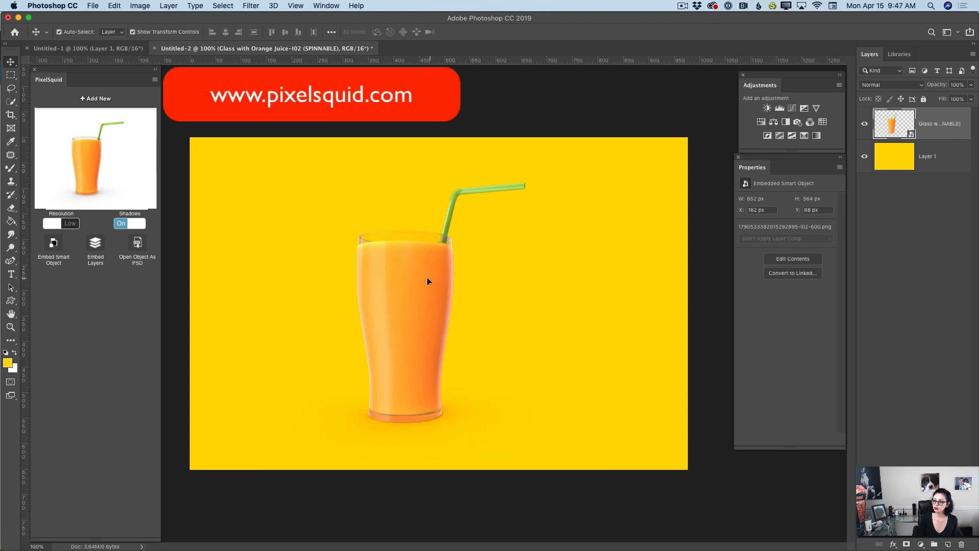
Step: Enlarge the juice glass to about 557% and position it slightly left of the canvas center
drag(426, 277, 395, 289)
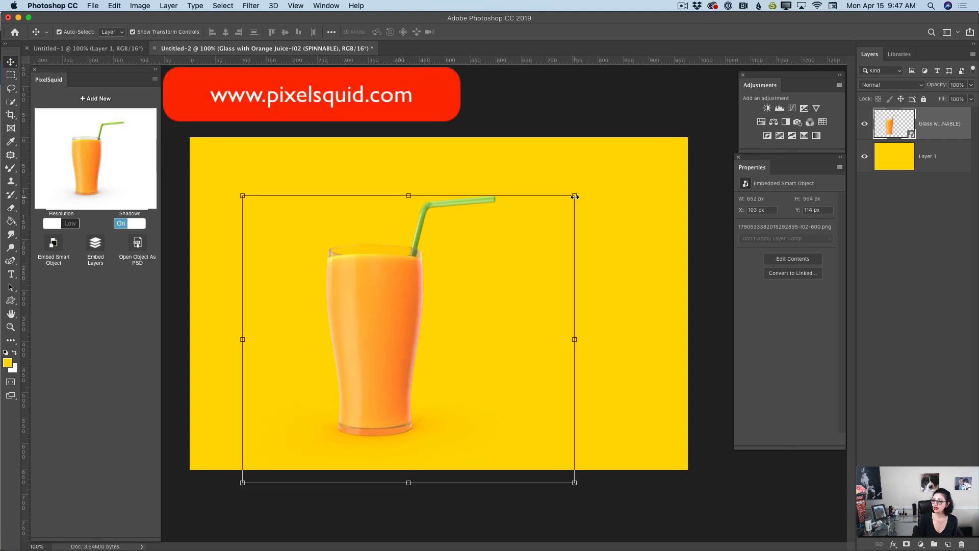
drag(575, 196, 651, 75)
drag(454, 240, 410, 265)
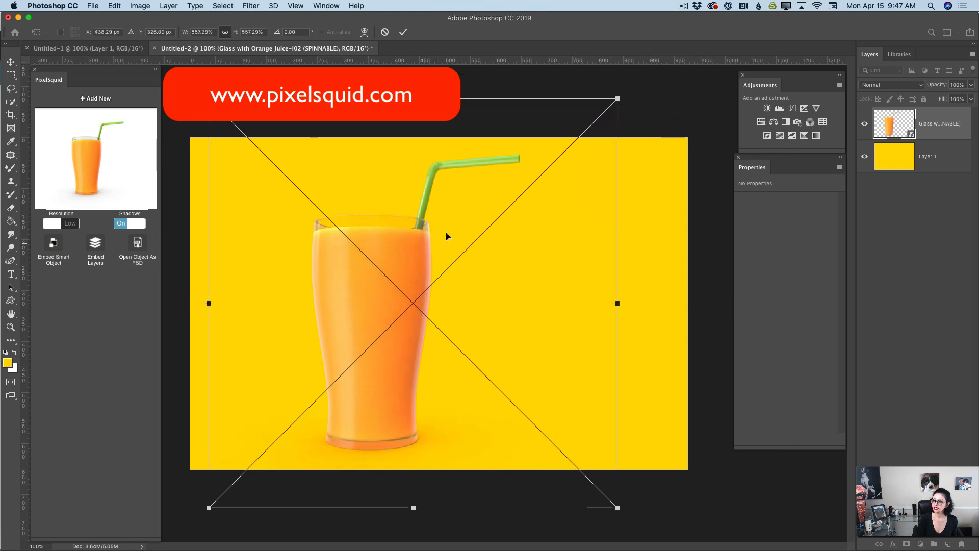
click(402, 31)
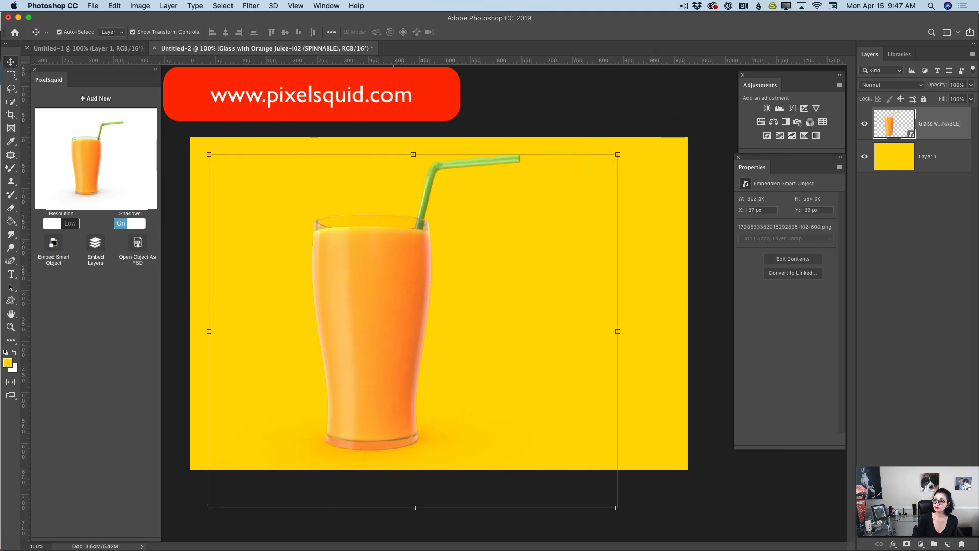
Step: Spin the glass to the H02 view, shift it right to X 87 px, and switch it to high resolution
drag(94, 150, 92, 155)
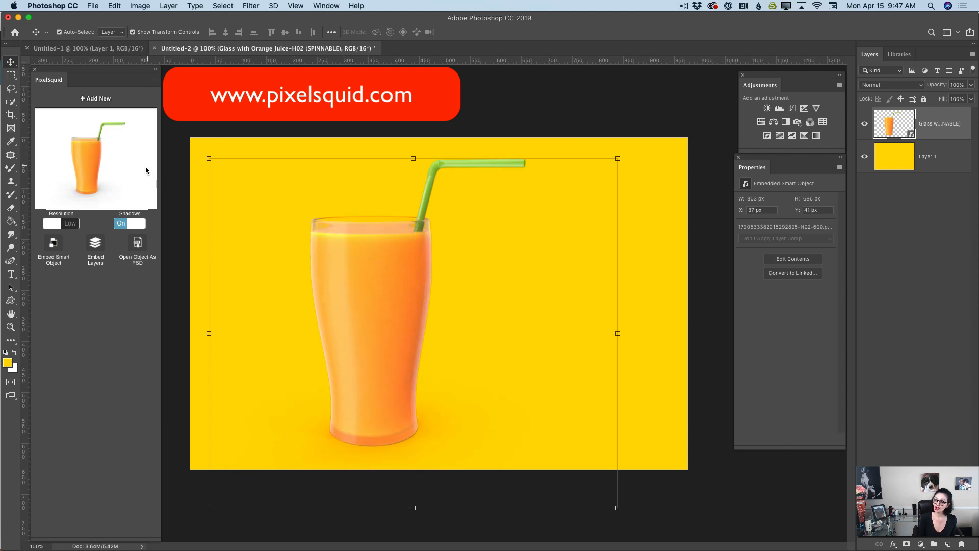
drag(376, 270, 400, 271)
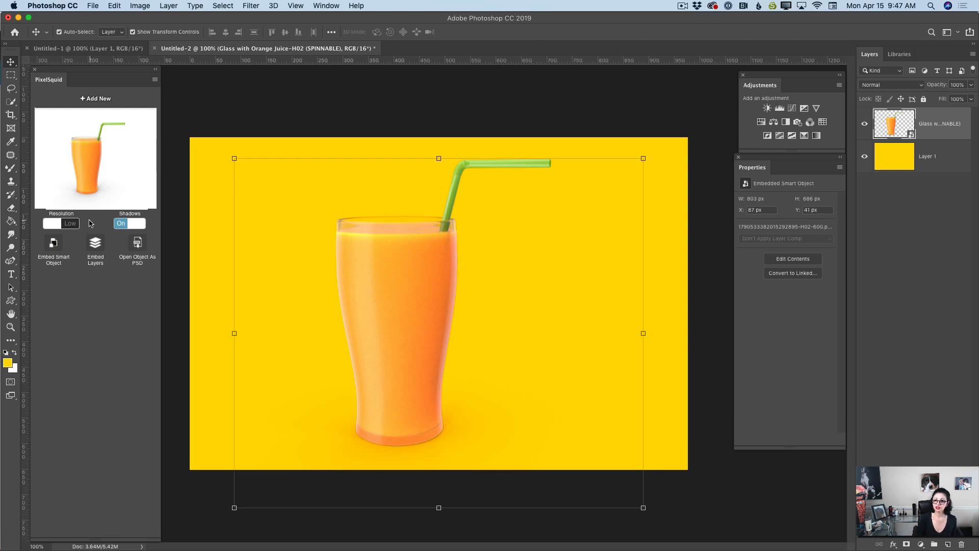
click(72, 225)
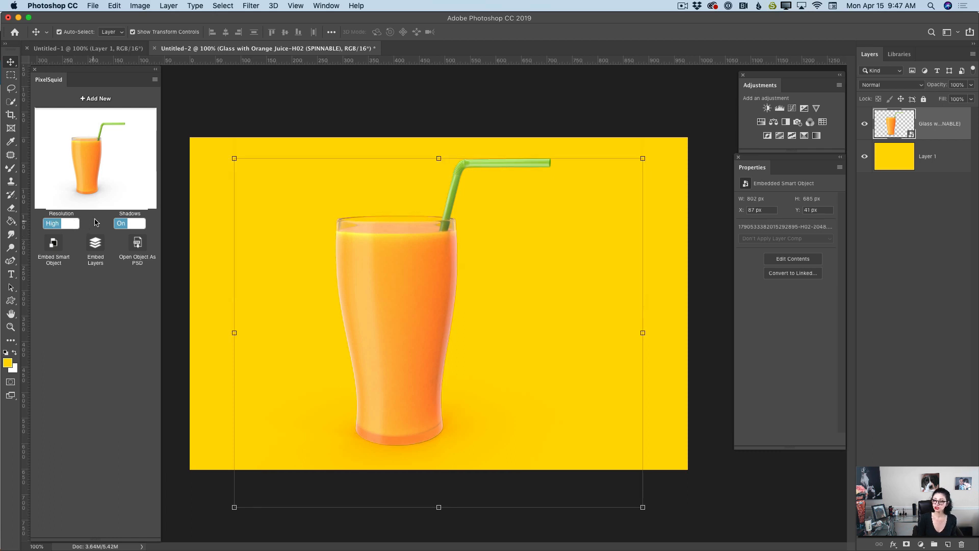
Step: Insert the PixelSquid whole orange between the yellow Layer 1 and the glass layer
click(942, 159)
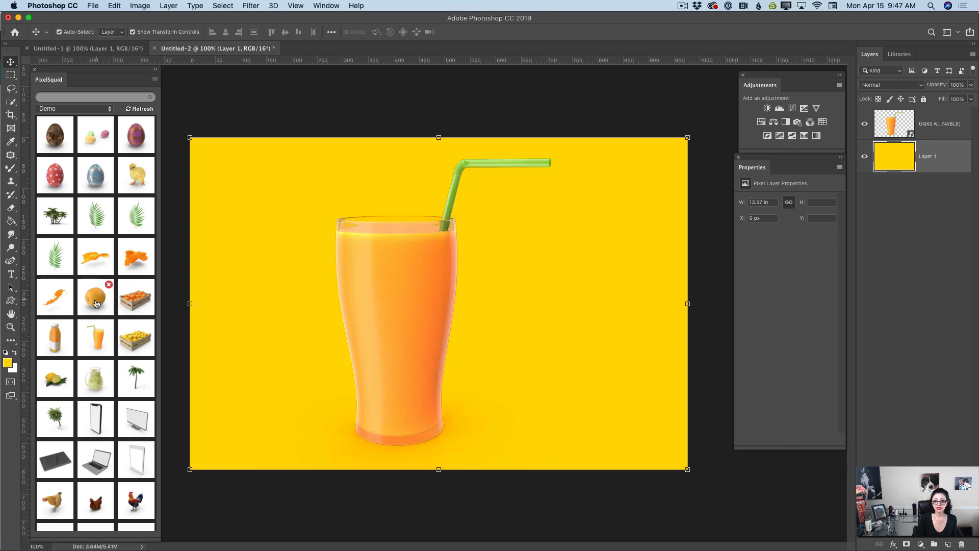
click(97, 304)
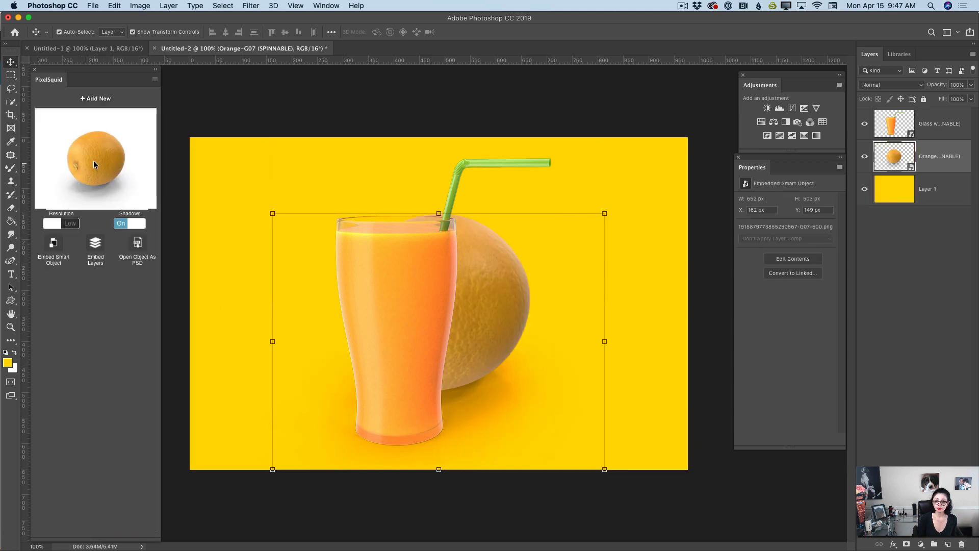
Step: Shrink the orange to about 267 px wide, tuck it behind the glass's lower left side, and switch it to high resolution
click(604, 214)
drag(603, 143, 399, 320)
drag(342, 396, 351, 364)
click(402, 31)
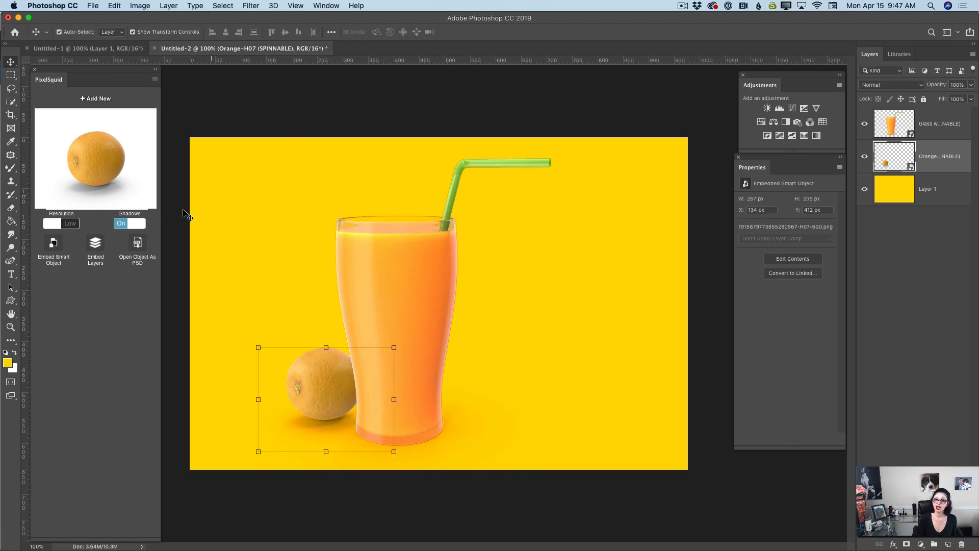
click(69, 224)
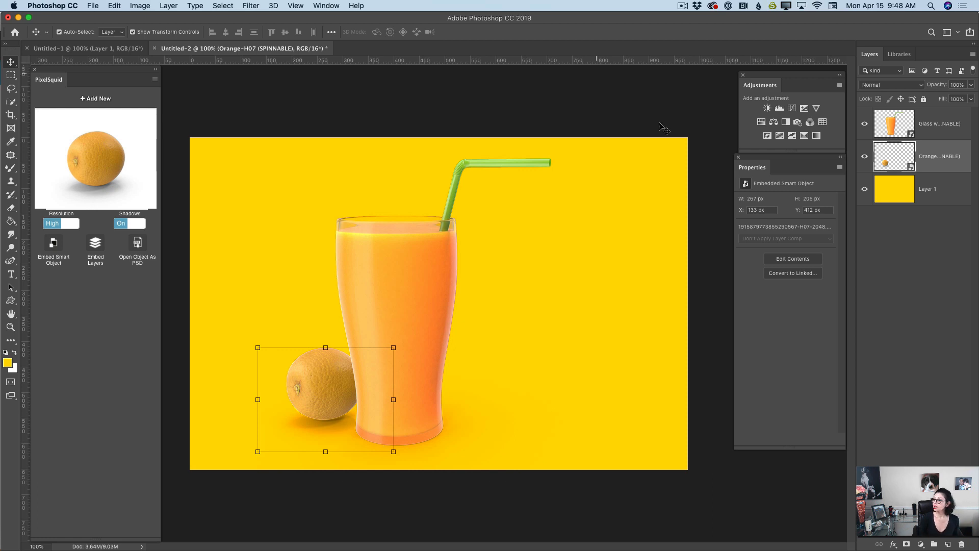
Step: Add a Color Lookup adjustment clipped to the orange layer and set its 3DLUT file to FallColors.look
click(822, 122)
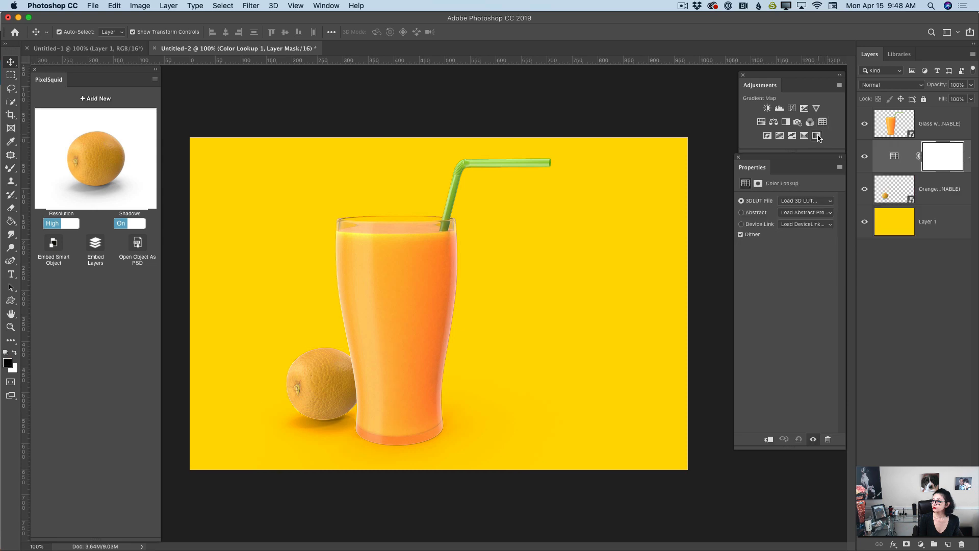
click(769, 439)
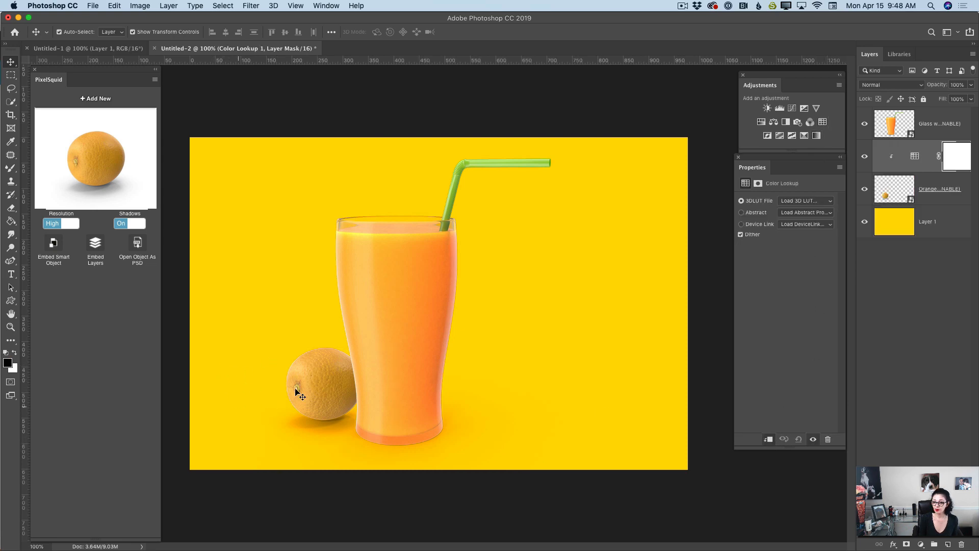
click(805, 201)
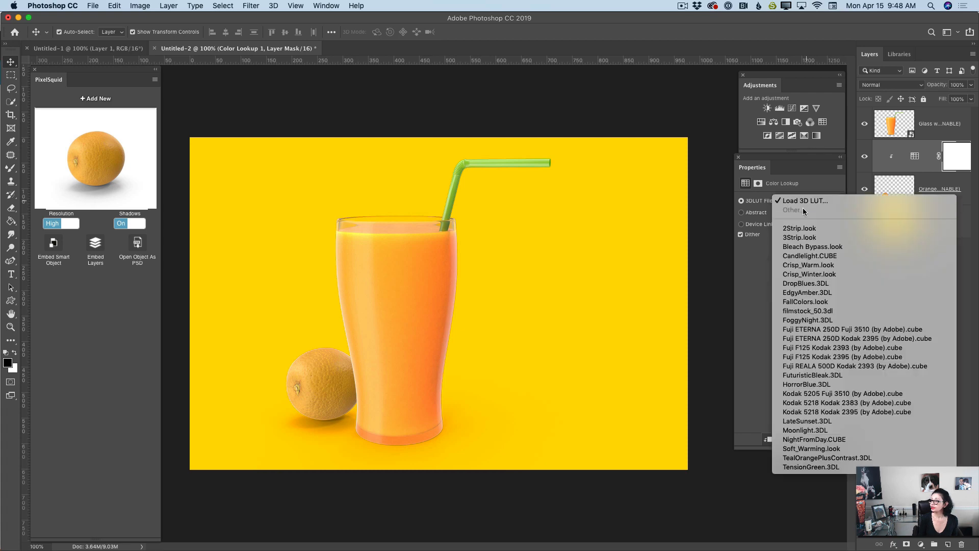
click(821, 303)
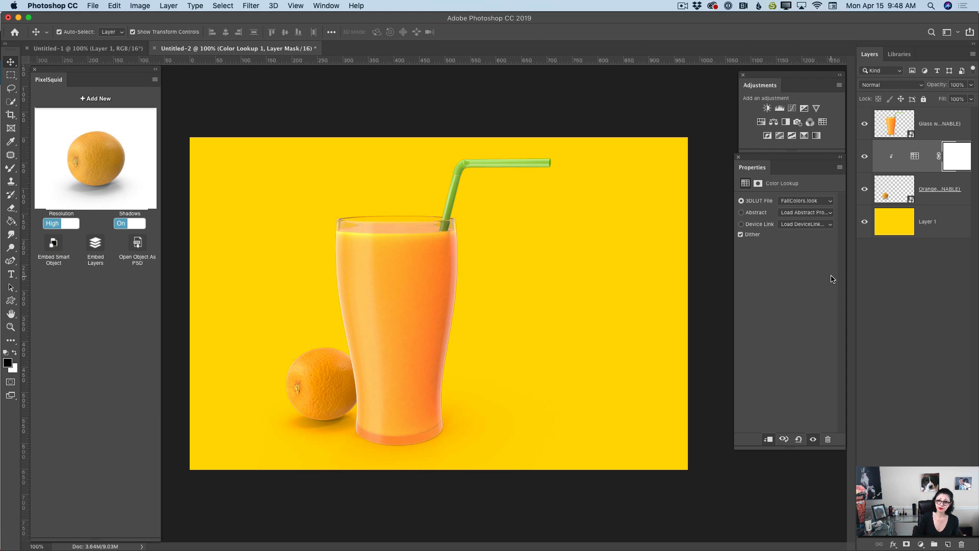
Step: Insert the PixelSquid Parlour Palm Branch beneath the glass layer and spin it to the J02 view
click(104, 102)
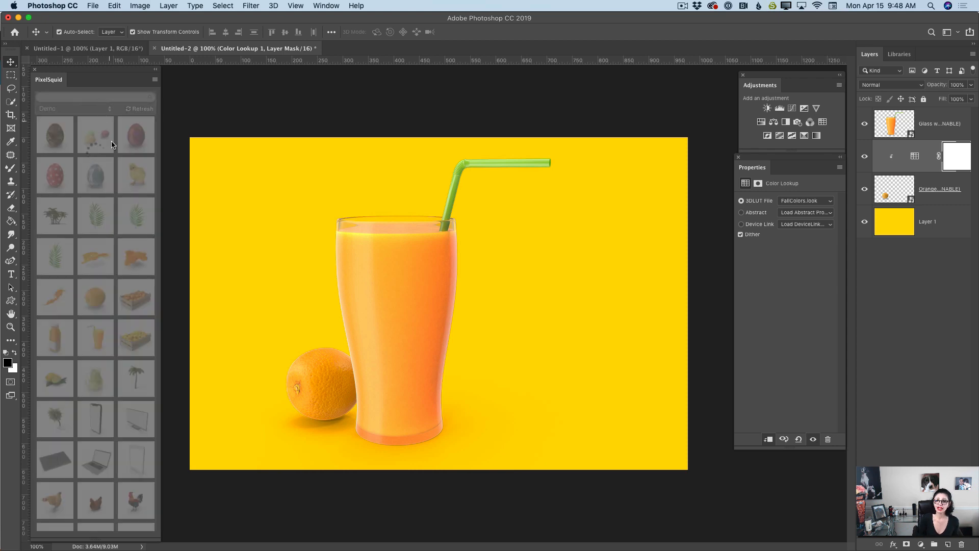
click(95, 224)
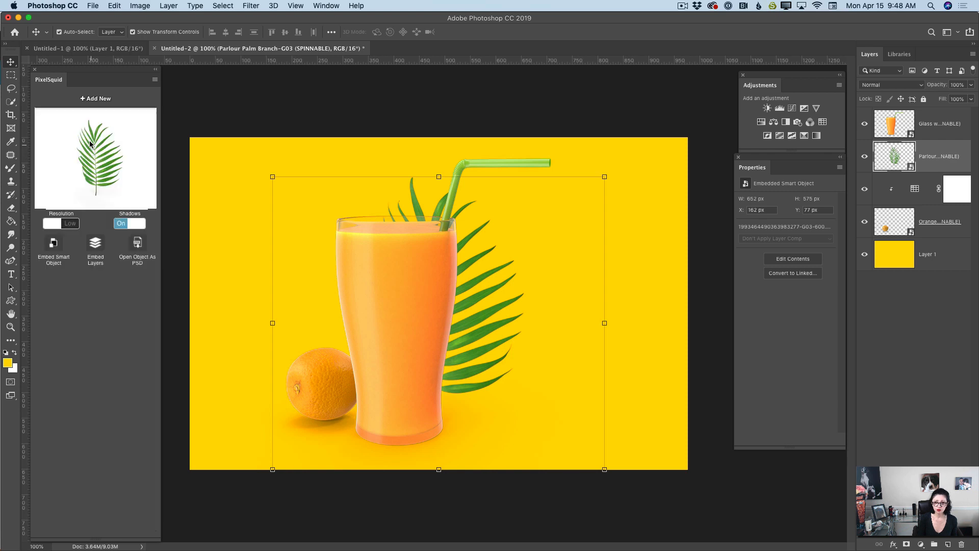
drag(91, 145, 103, 133)
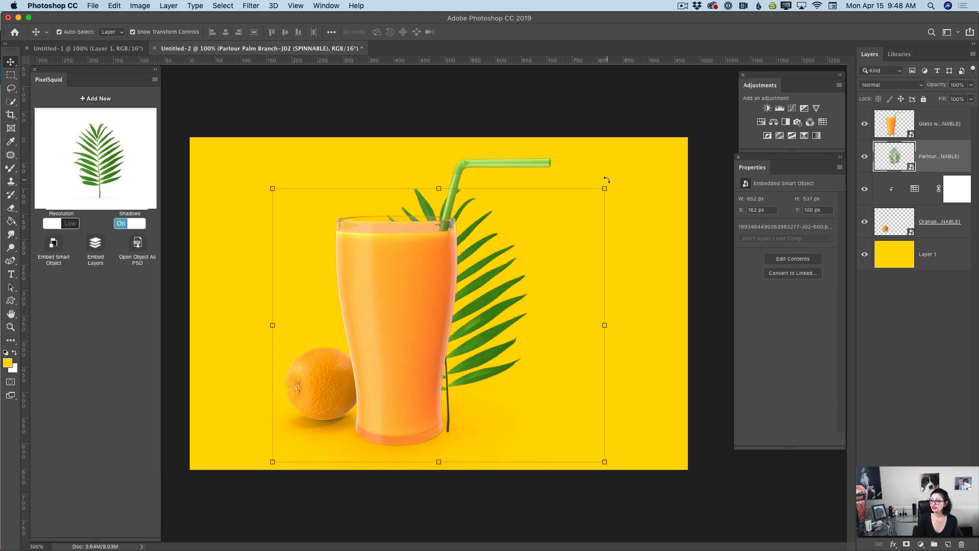
Step: Rotate the palm branch to about 30 degrees, scale it to about 372%, and place it behind the glass's right side
key(super+t)
drag(623, 179, 667, 256)
drag(482, 268, 521, 236)
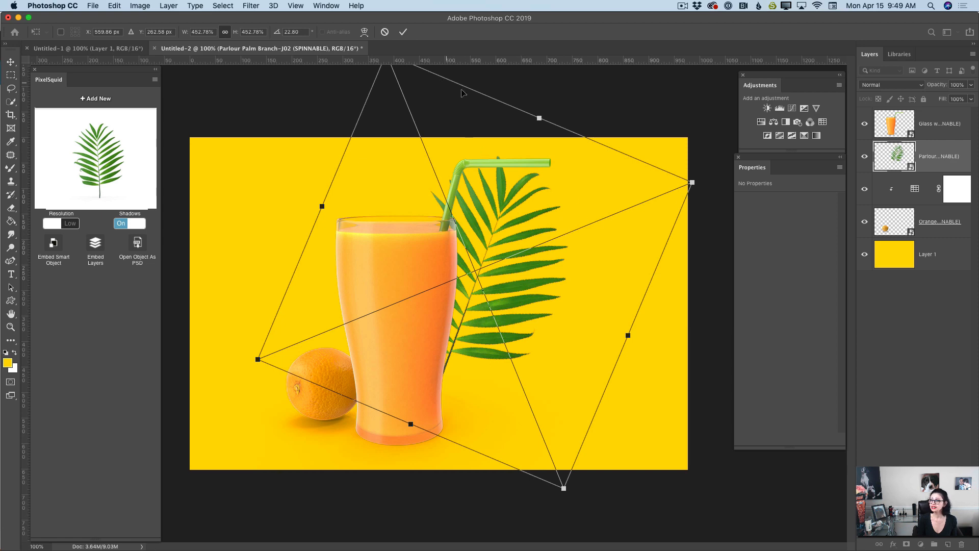
drag(688, 190, 616, 213)
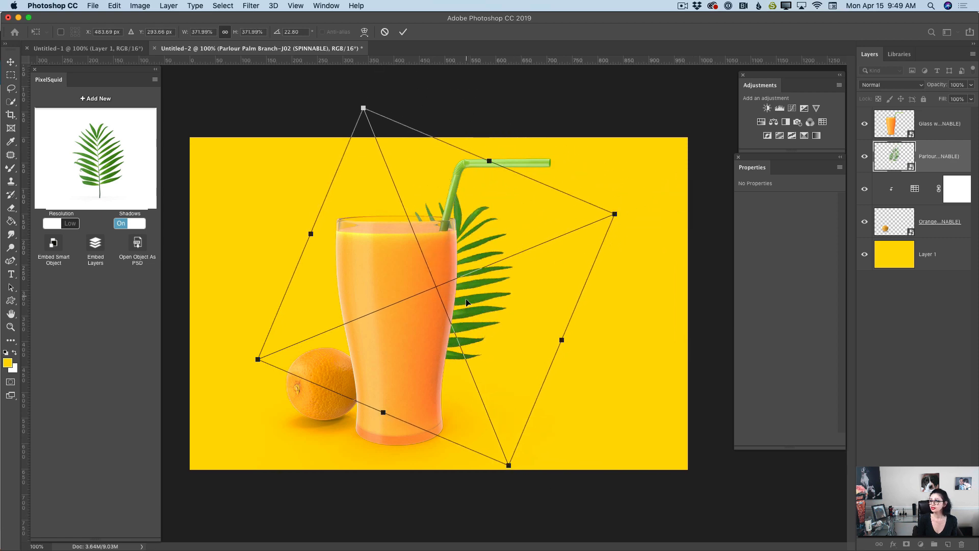
drag(474, 301, 510, 304)
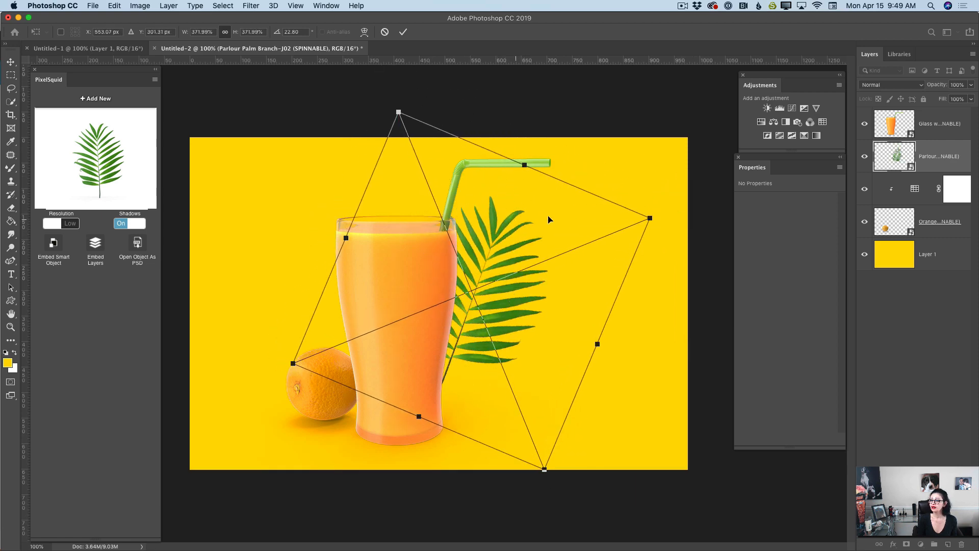
mouse_move(657, 204)
mouse_down()
mouse_move(674, 206)
mouse_move(663, 217)
mouse_up()
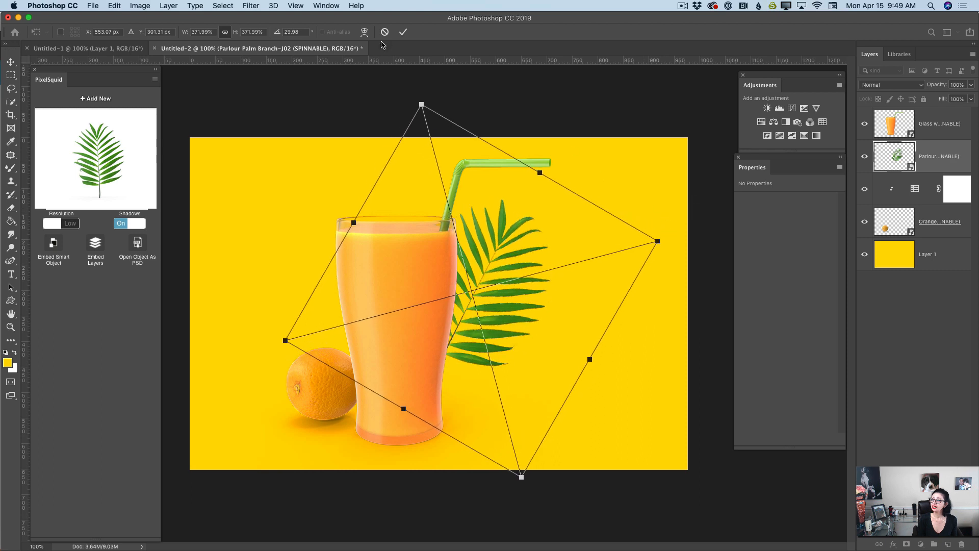
click(402, 33)
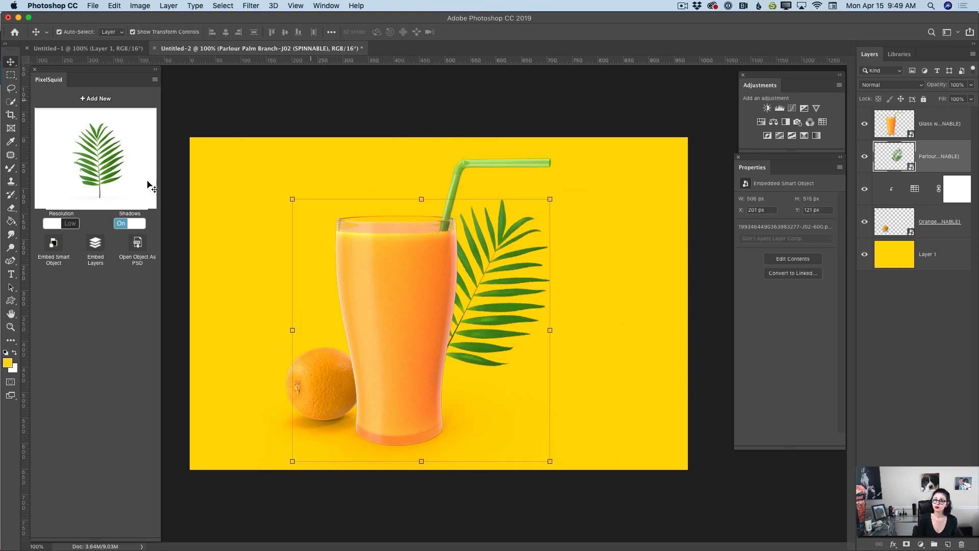
Step: Turn off the palm branch's shadow and set its resolution to High
click(130, 224)
click(66, 224)
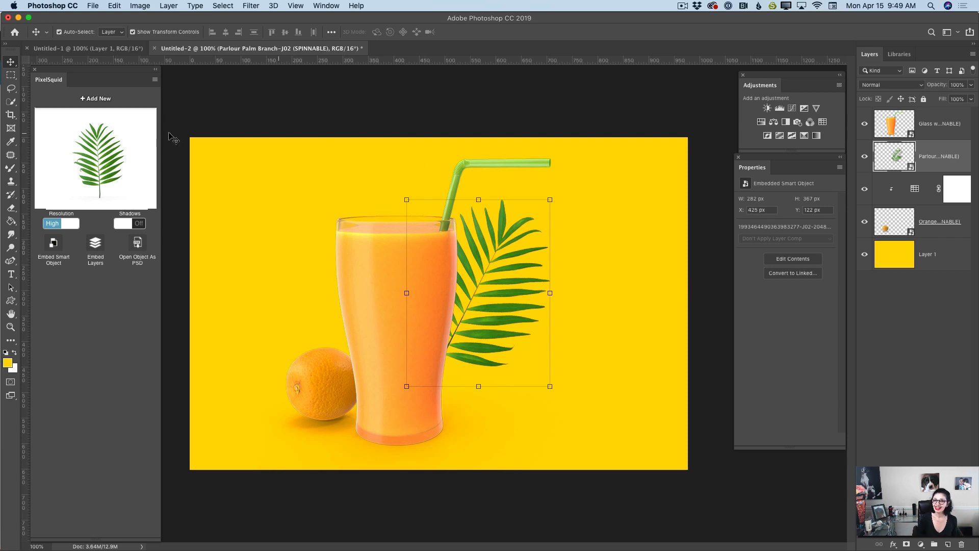
Step: Switch to the Untitled-1 document, fill its empty layer with the yellow foreground color, and return to the Move tool
click(101, 49)
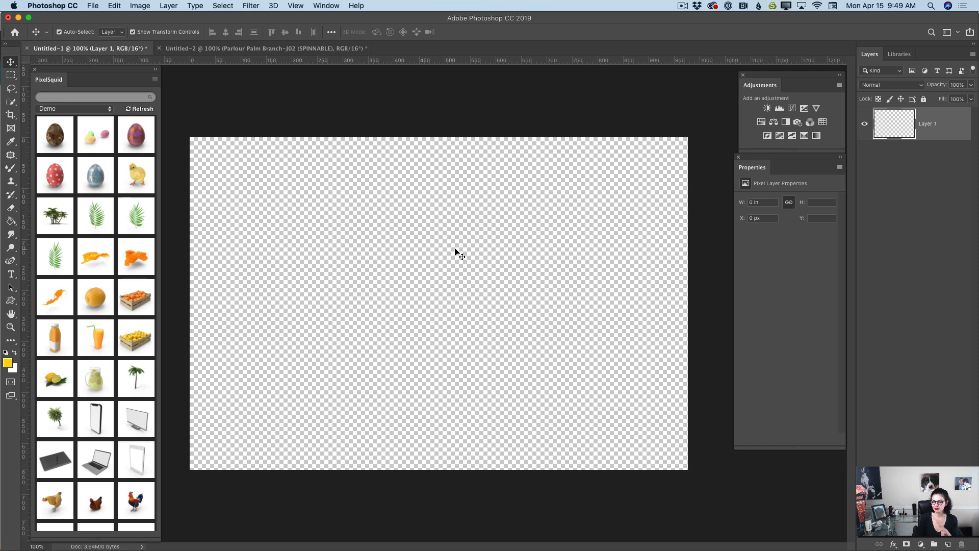
drag(12, 223, 63, 234)
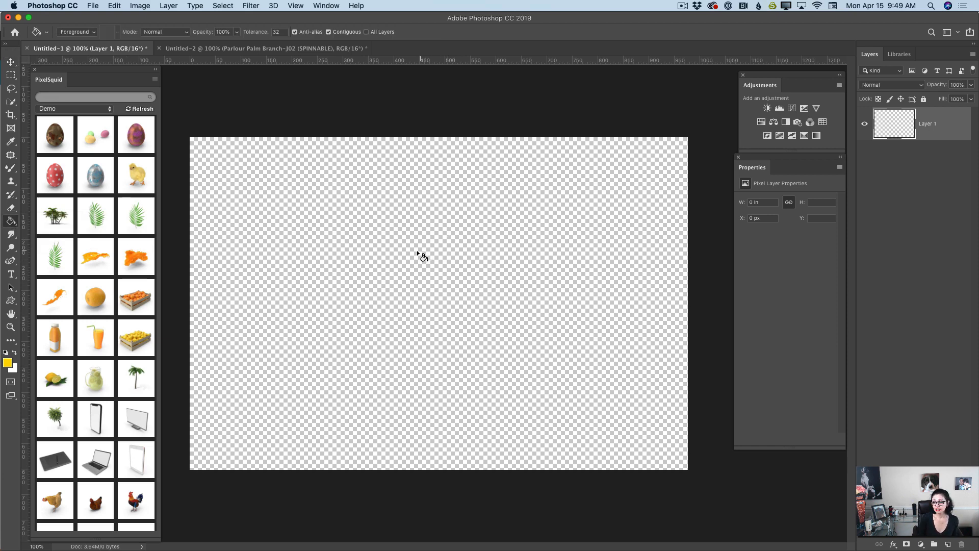
click(433, 267)
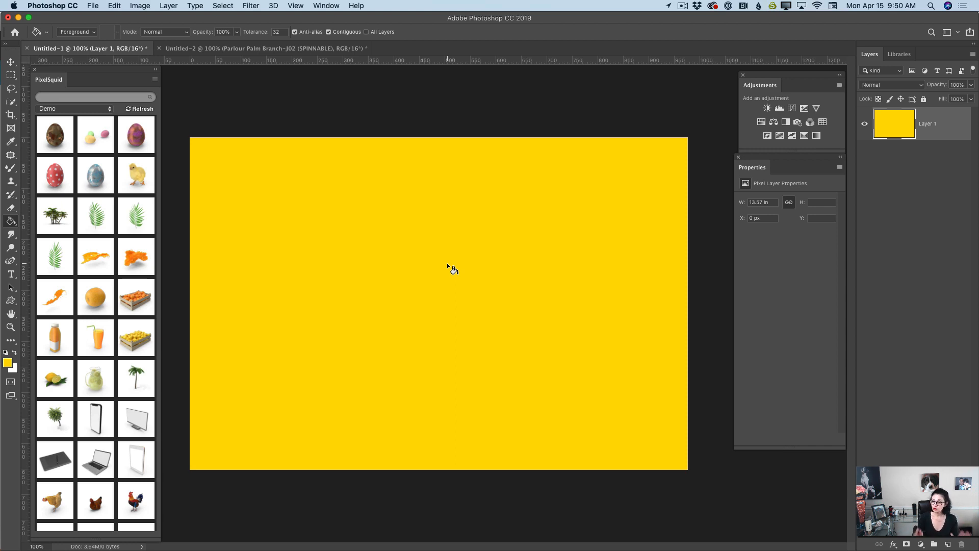
click(11, 62)
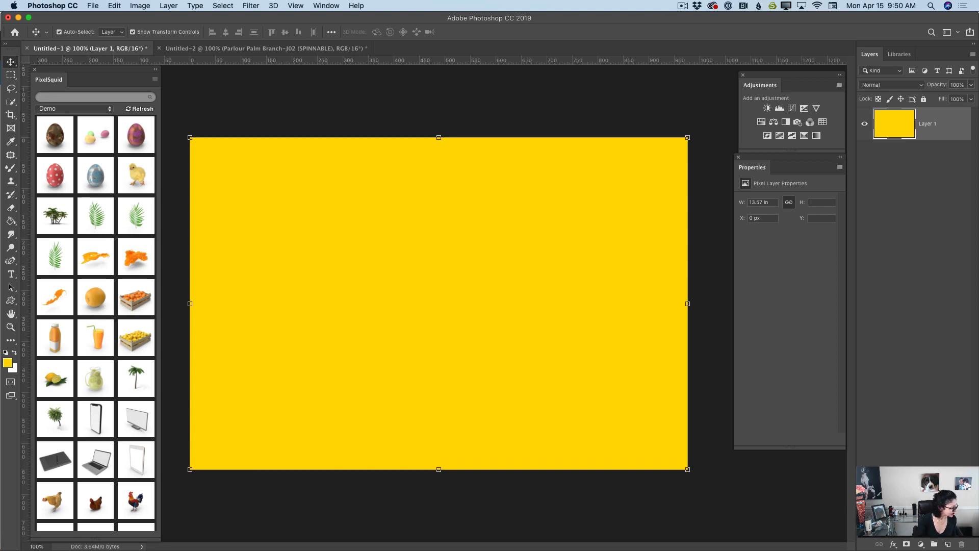
key(super+Tab)
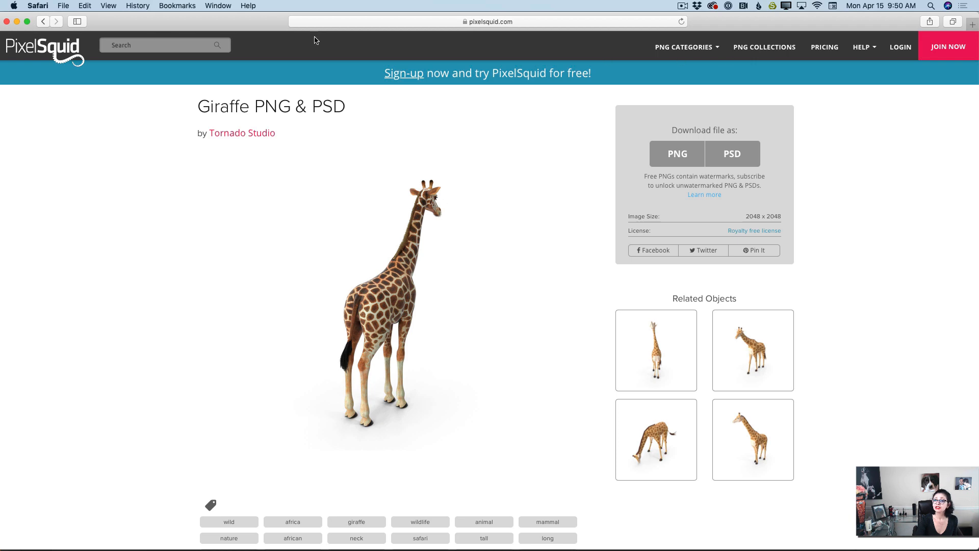
click(504, 22)
click(502, 22)
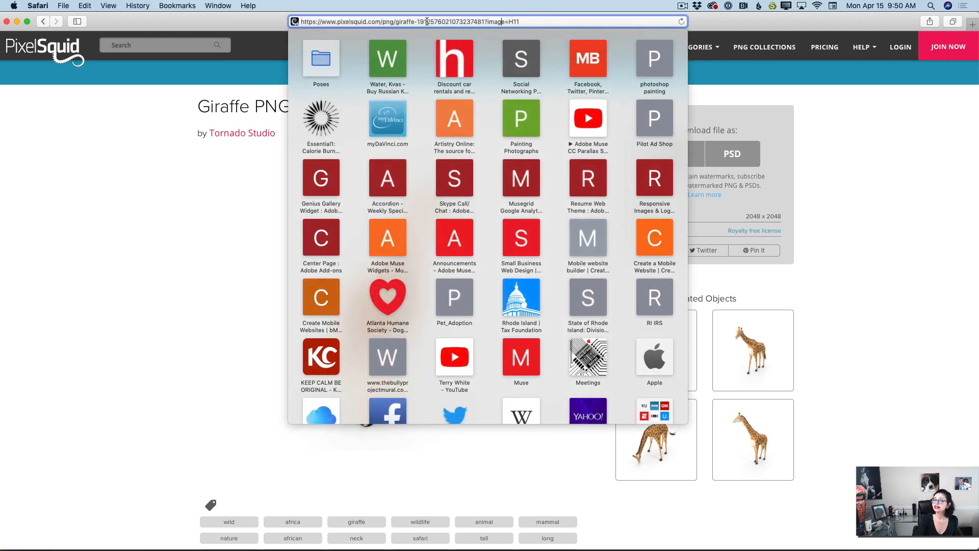
drag(383, 22, 556, 21)
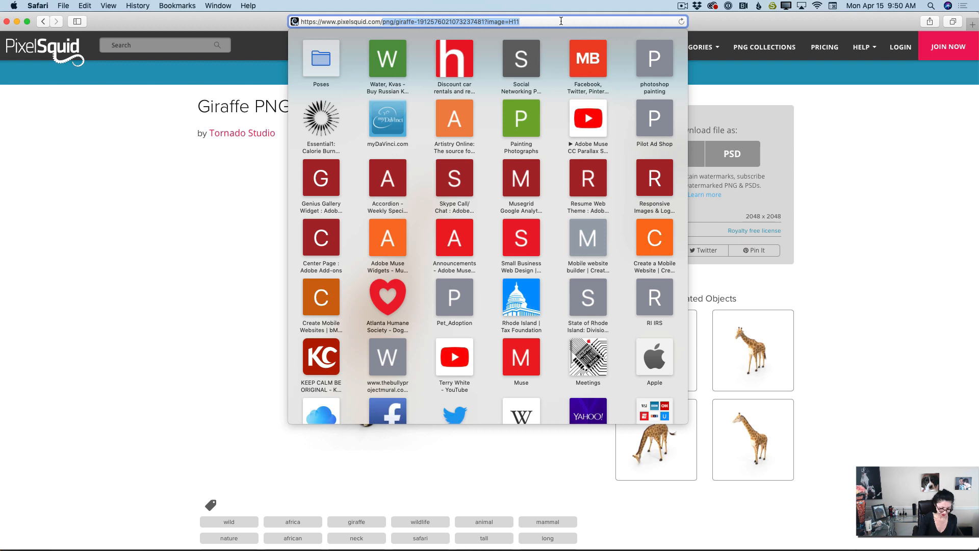
key(BackSpace)
key(BackSpace)
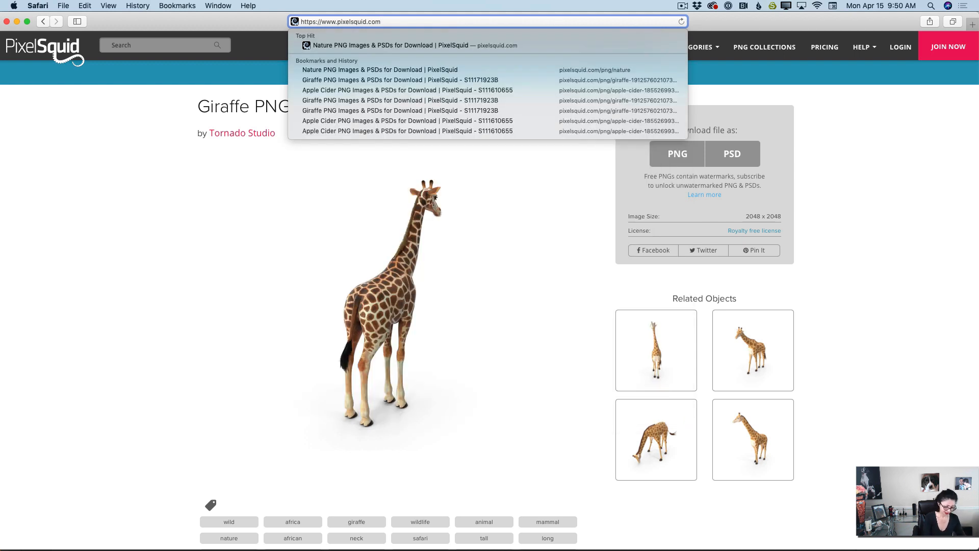
key(Return)
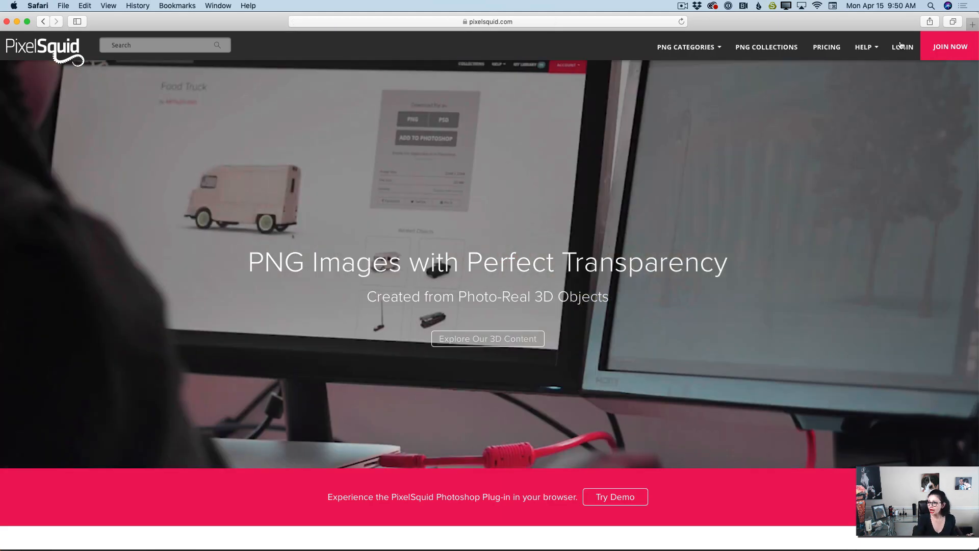
Step: Browse the PixelSquid PNG collections and open the Holiday Feast collection
click(744, 46)
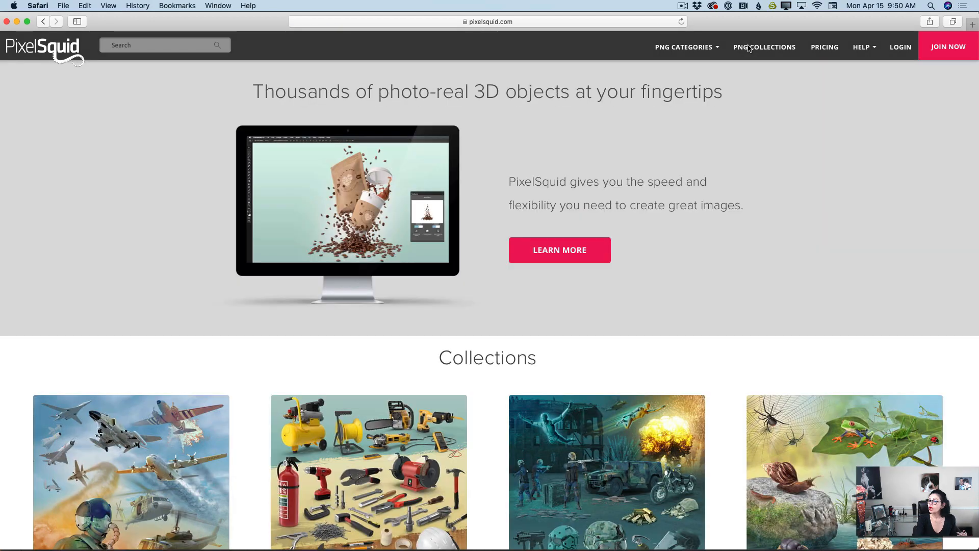
scroll(730, 260, down, 8)
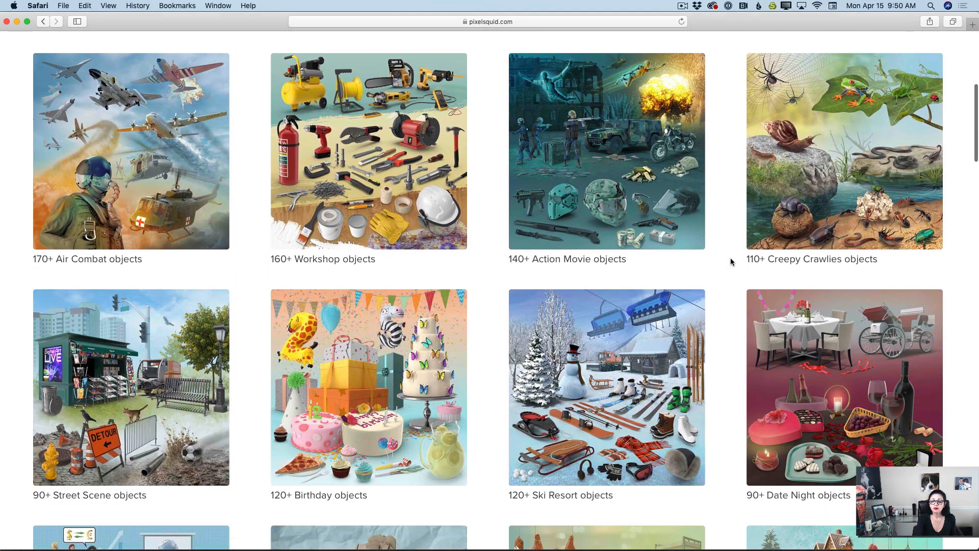
scroll(730, 262, down, 1)
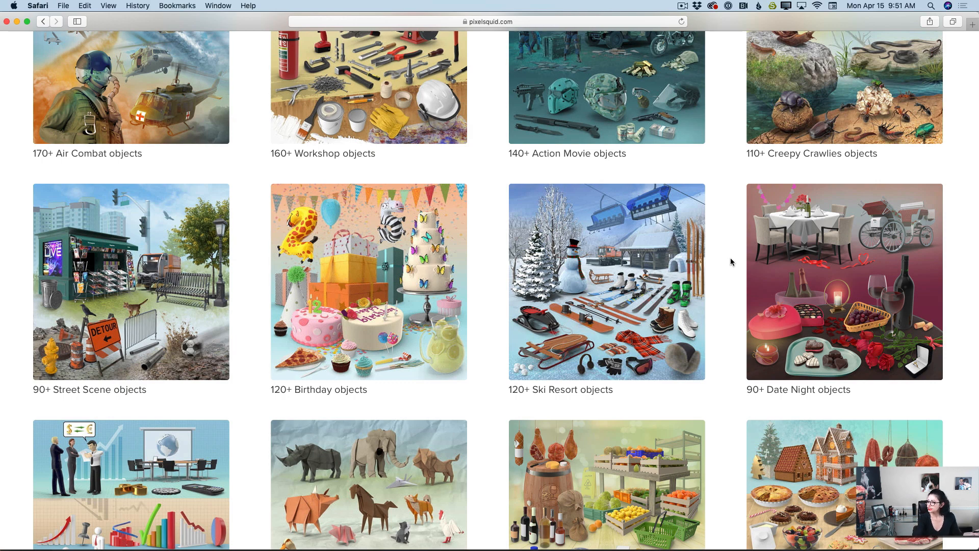
scroll(730, 262, down, 5)
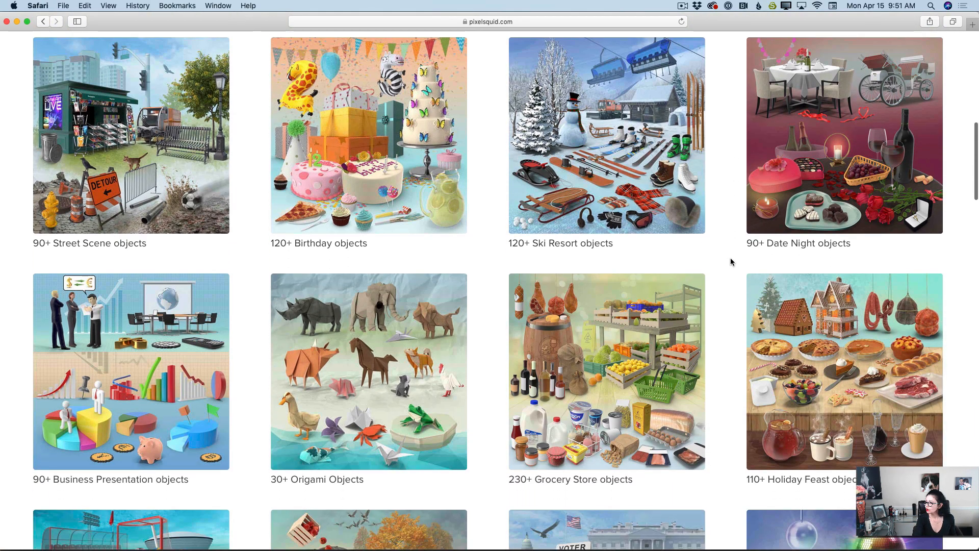
scroll(822, 345, down, 2)
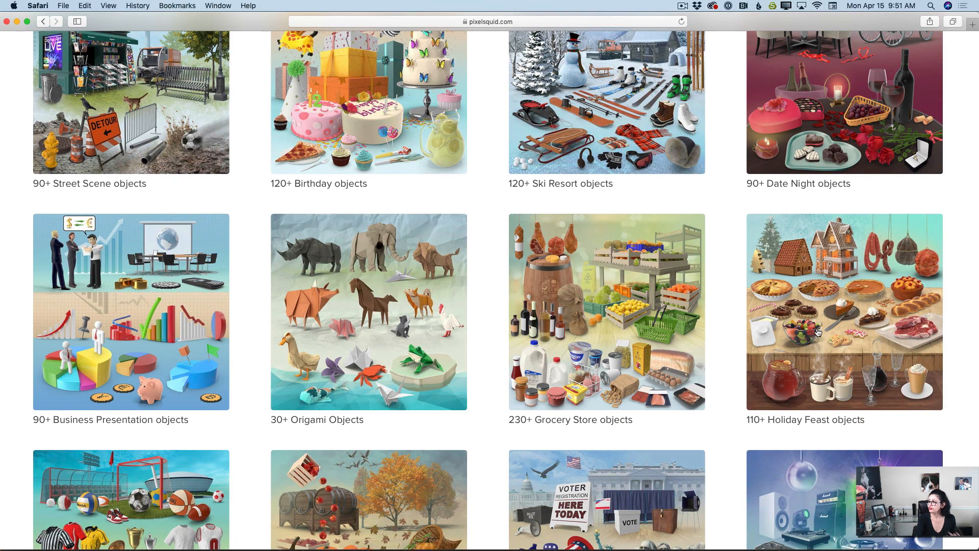
click(817, 332)
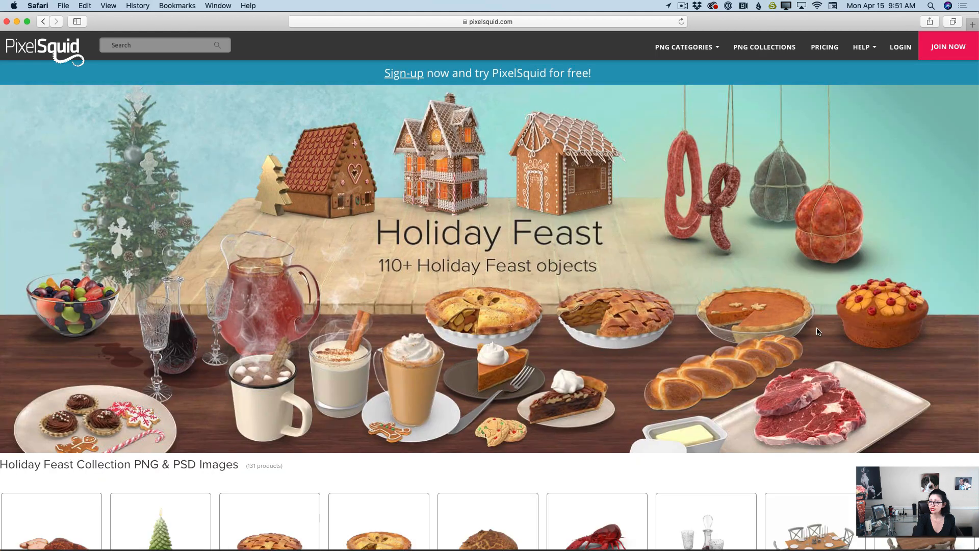
Step: Look through the Holiday Feast objects and open the New York Style Cheesecake Slice
scroll(817, 332, down, 10)
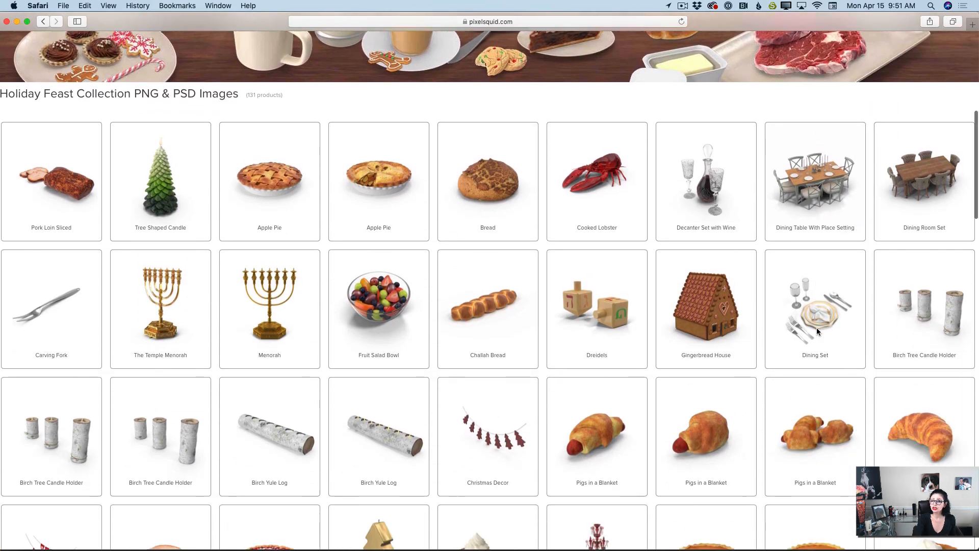
scroll(816, 331, down, 6)
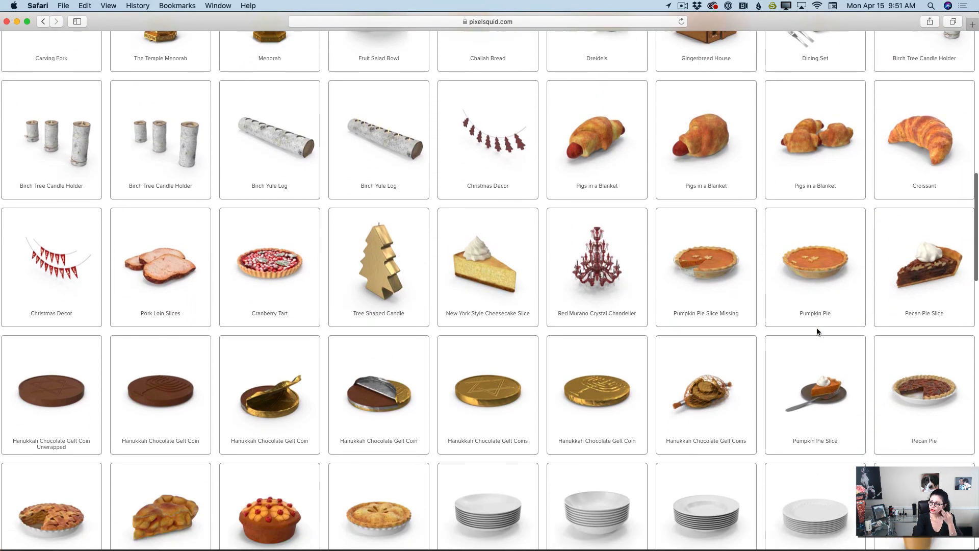
scroll(471, 269, up, 1)
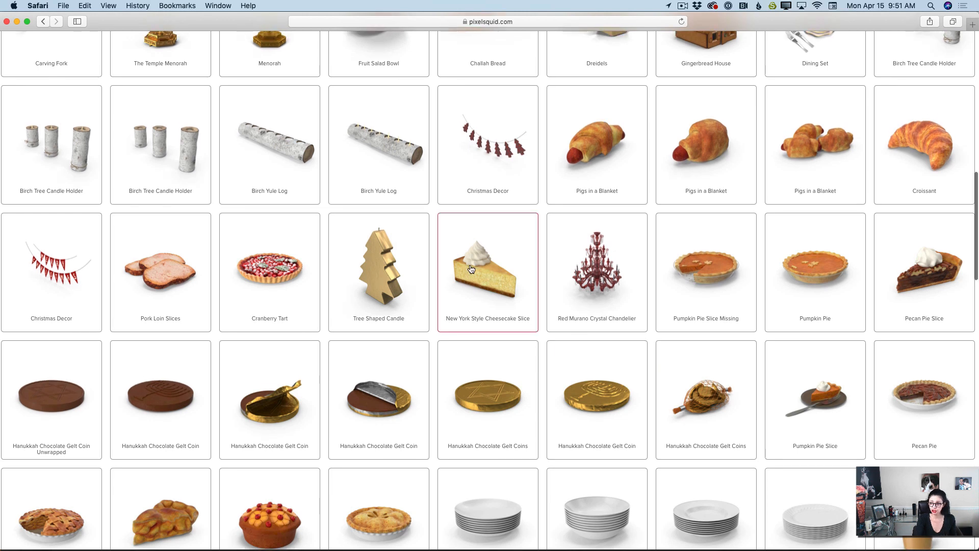
mouse_move(471, 269)
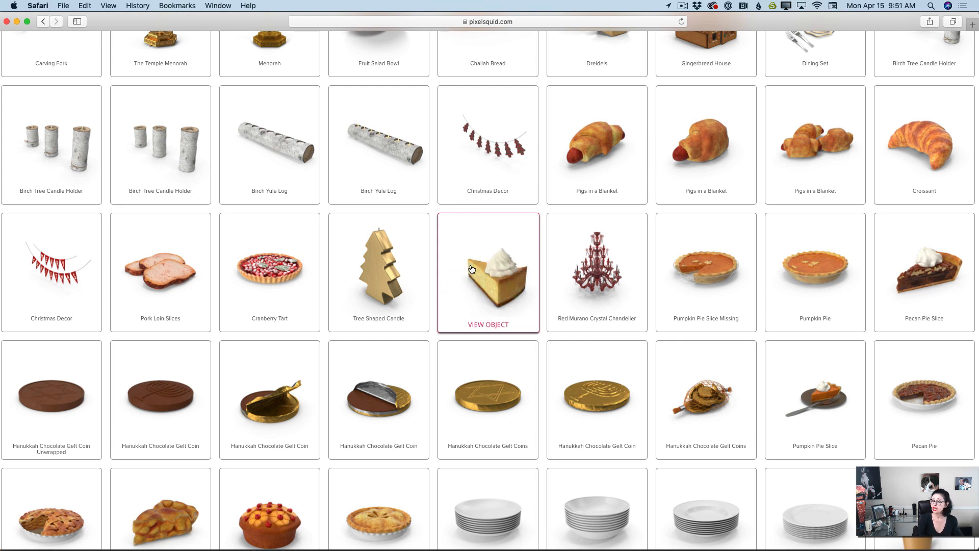
click(471, 269)
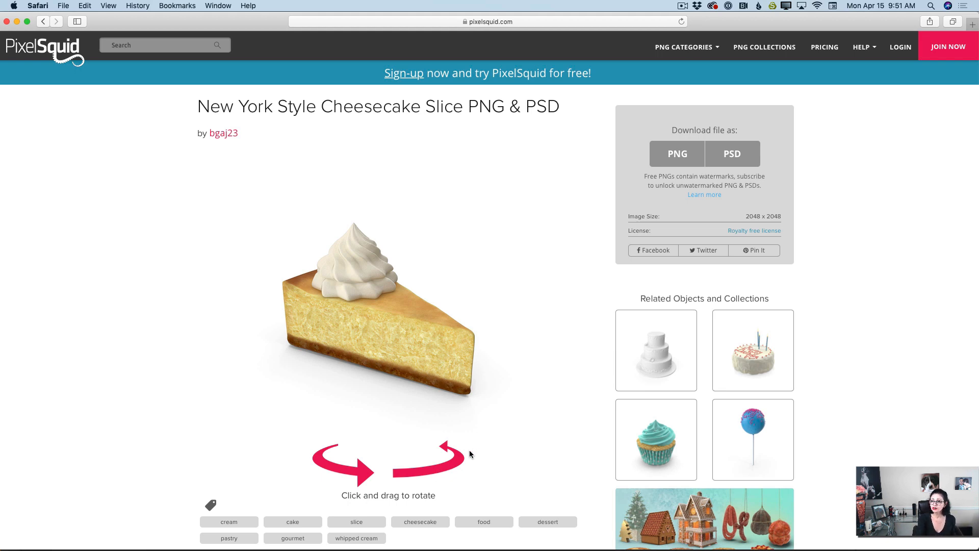
Step: Spin the cheesecake slice preview to view it from below, from above and from the side
drag(423, 361, 432, 440)
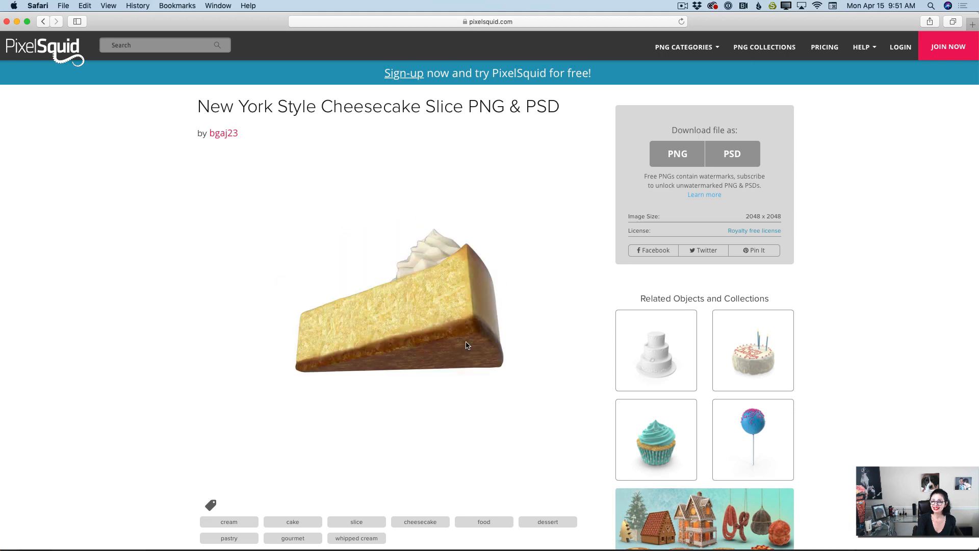
drag(453, 299, 582, 301)
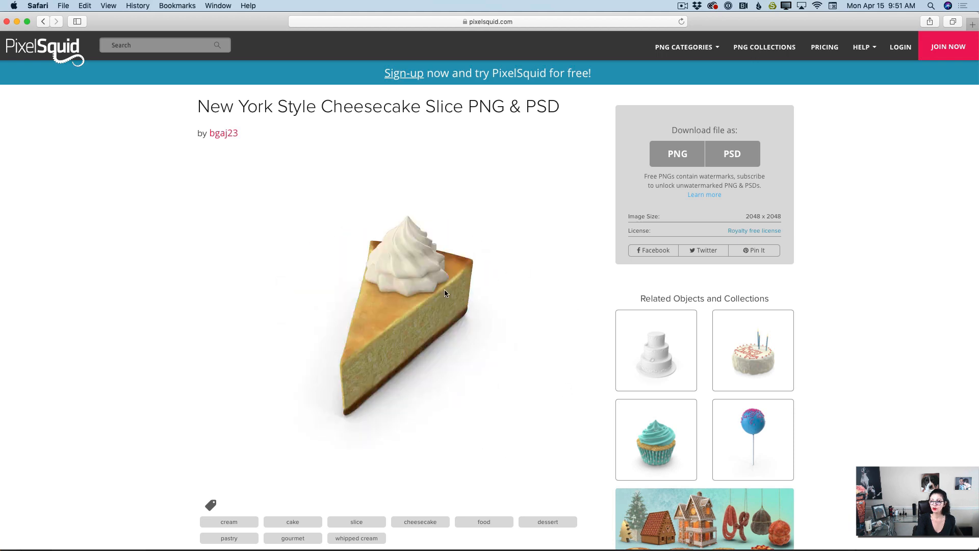
drag(367, 376, 398, 342)
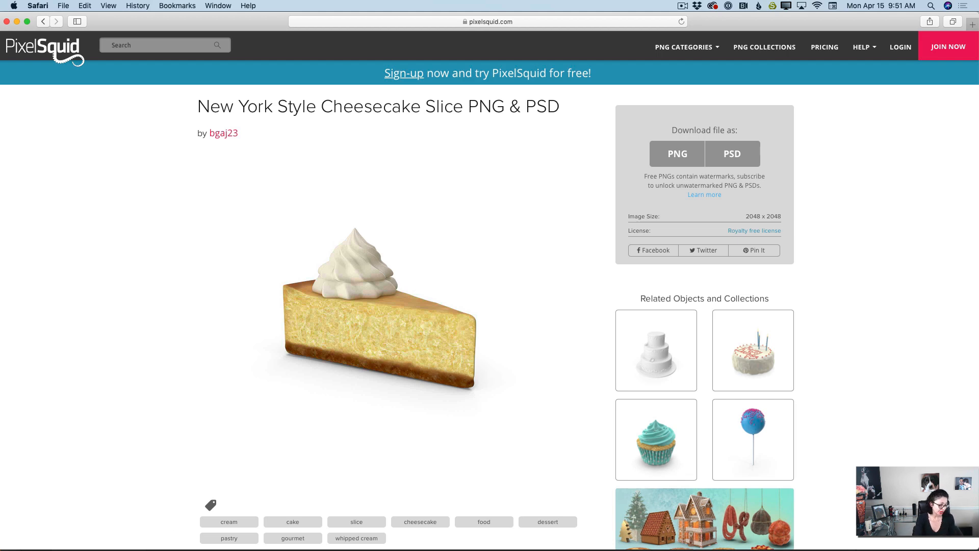
Step: Switch back to Photoshop, insert the PixelSquid Glass with Orange Juice into Untitled-1, and spin it to the H01 view
key(super+Tab)
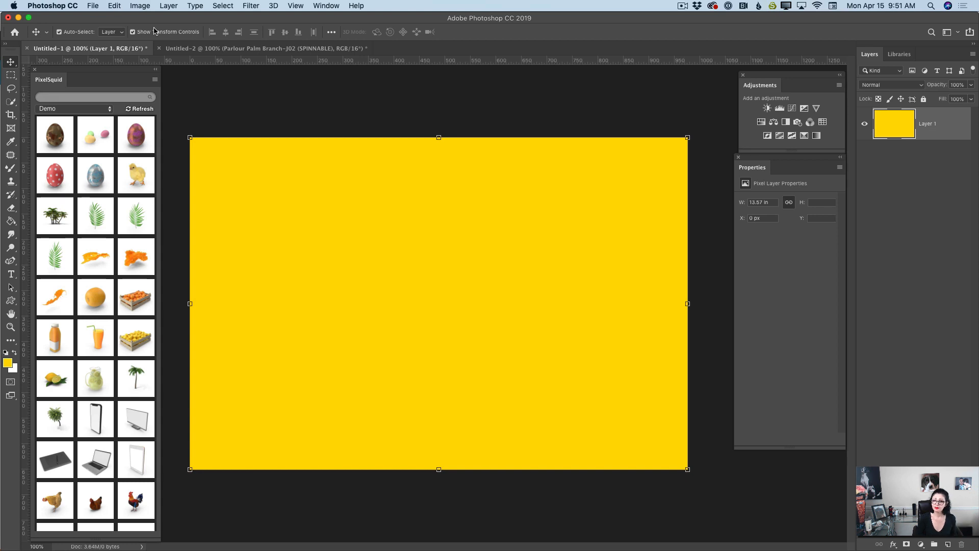
click(99, 342)
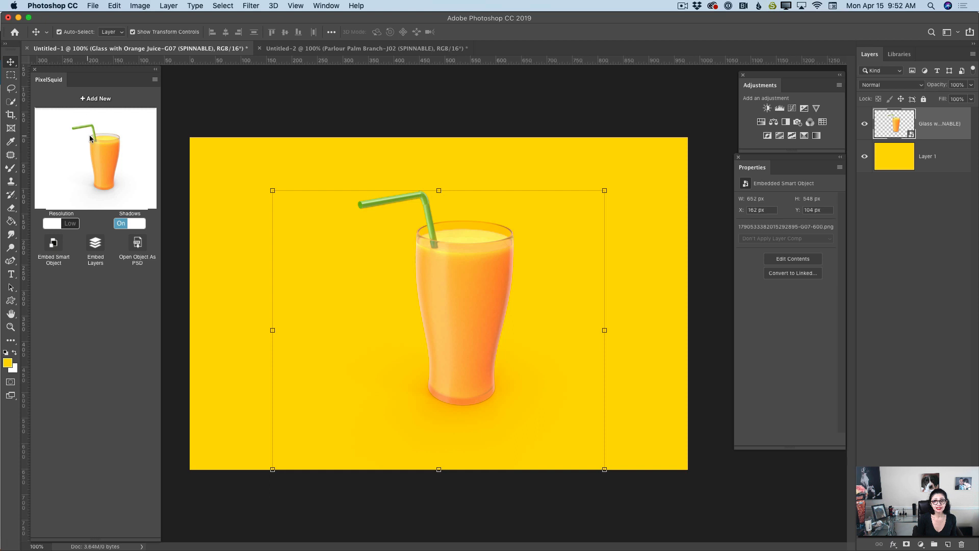
drag(98, 152, 123, 142)
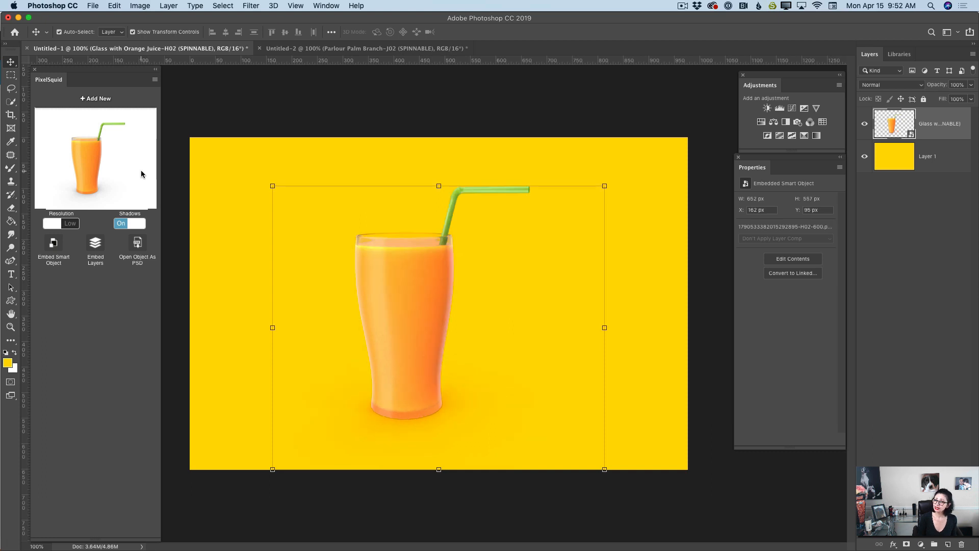
drag(97, 148, 100, 148)
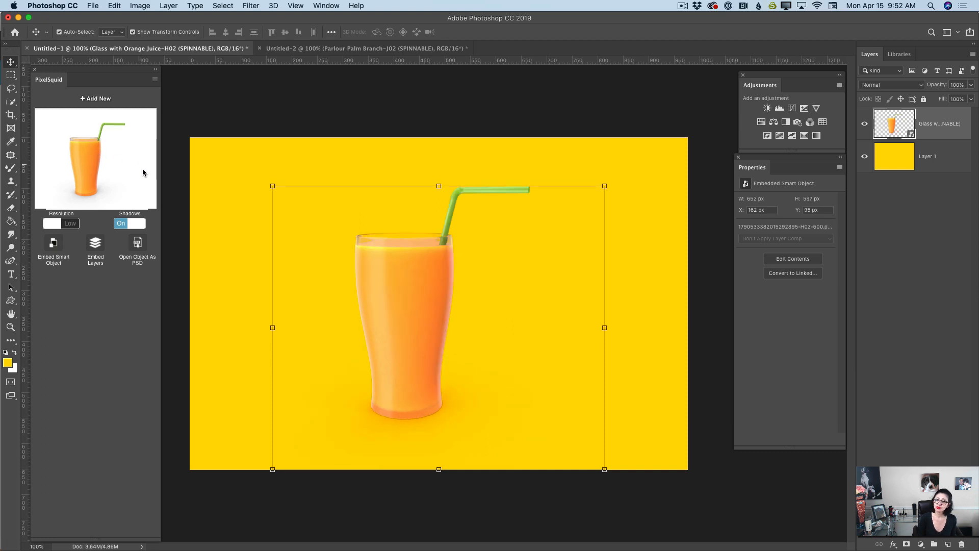
Step: Scale the juice glass to about 514%, place it slightly left of the canvas center, and set its resolution to High
drag(397, 277, 407, 288)
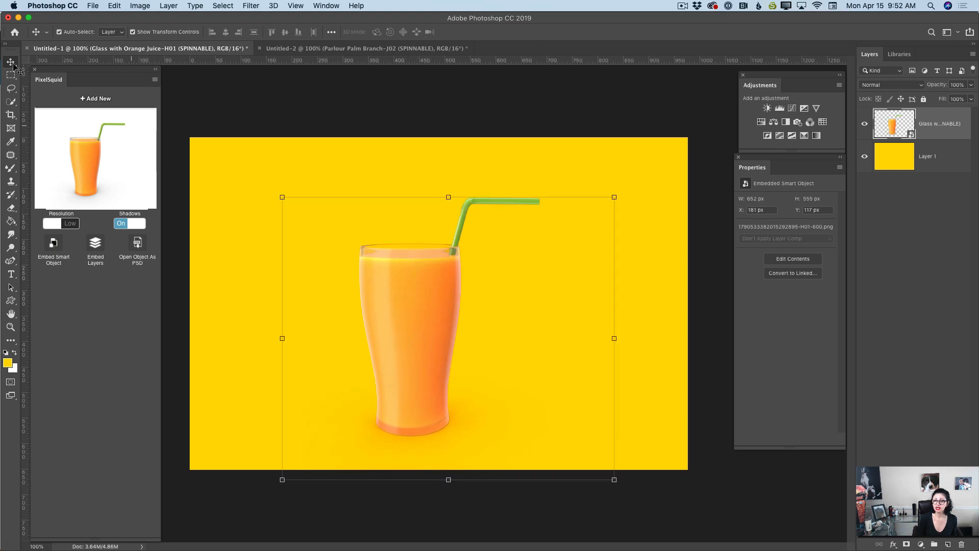
drag(614, 197, 658, 102)
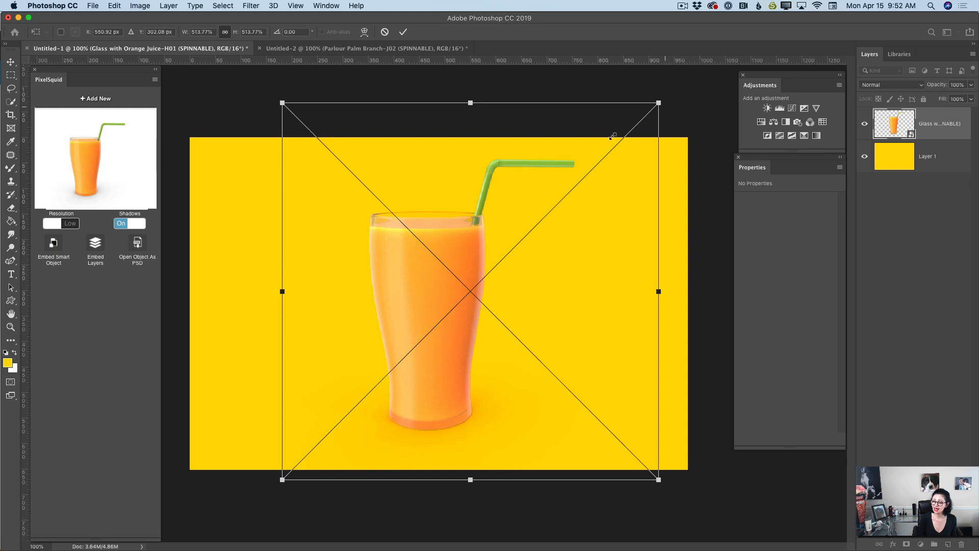
drag(461, 232, 440, 237)
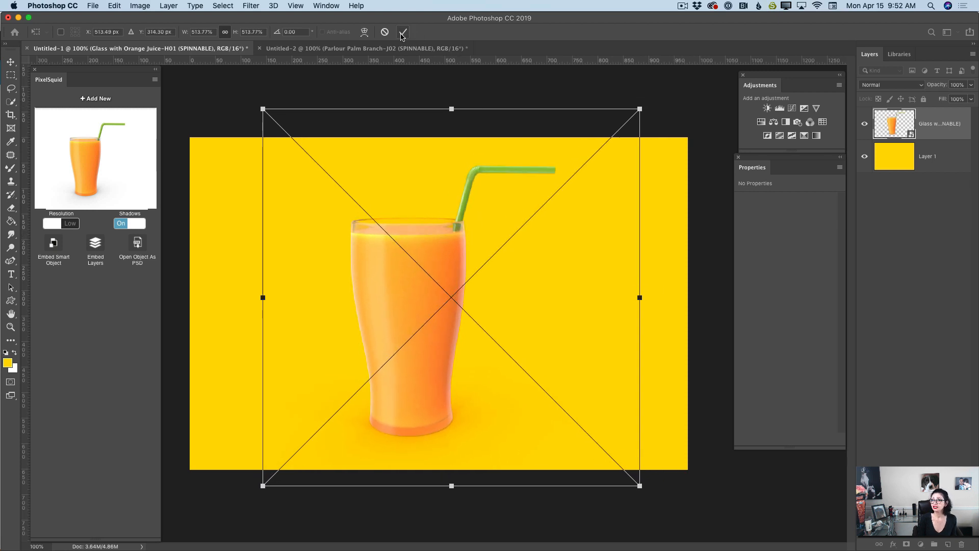
key(Return)
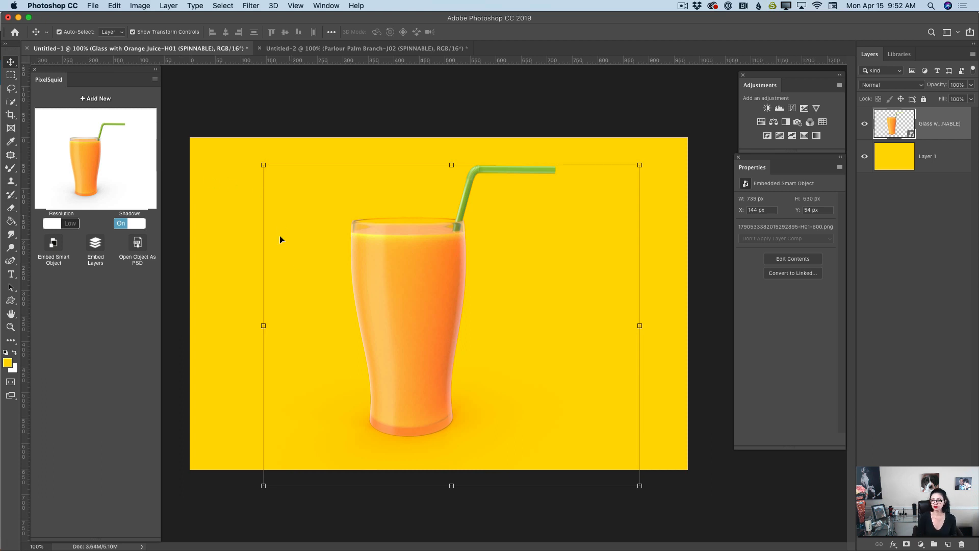
click(71, 225)
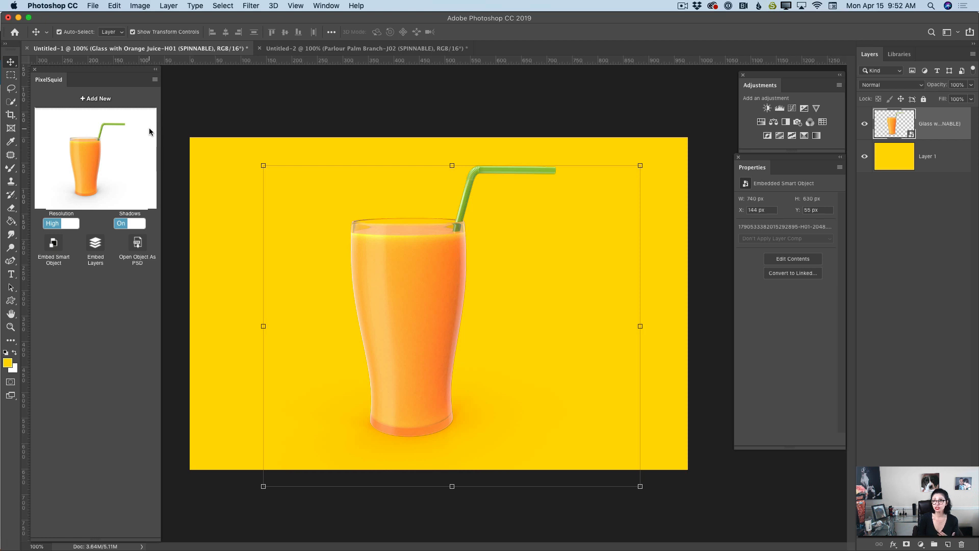
Step: Insert the PixelSquid Orange directly above the yellow Layer 1, behind the glass, and spin it to the I07 view
click(933, 162)
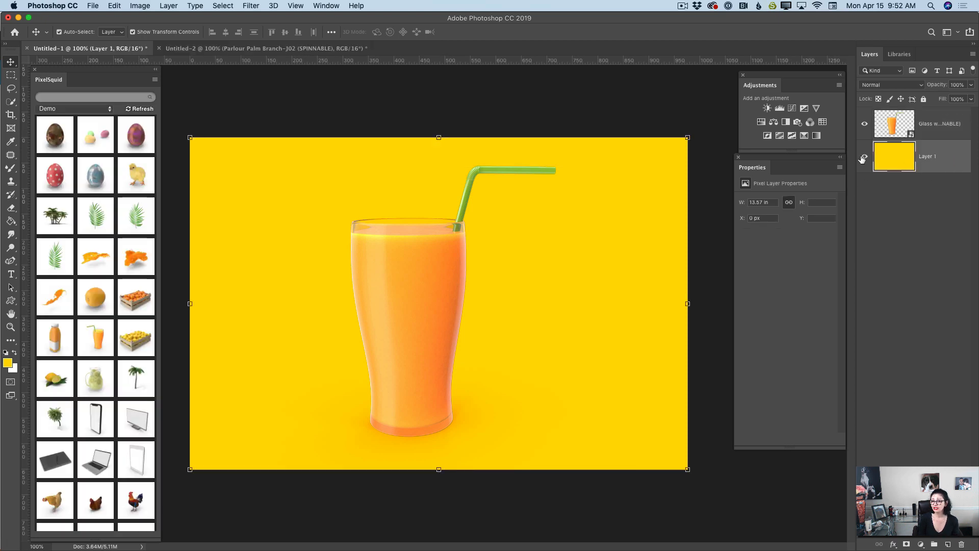
click(100, 305)
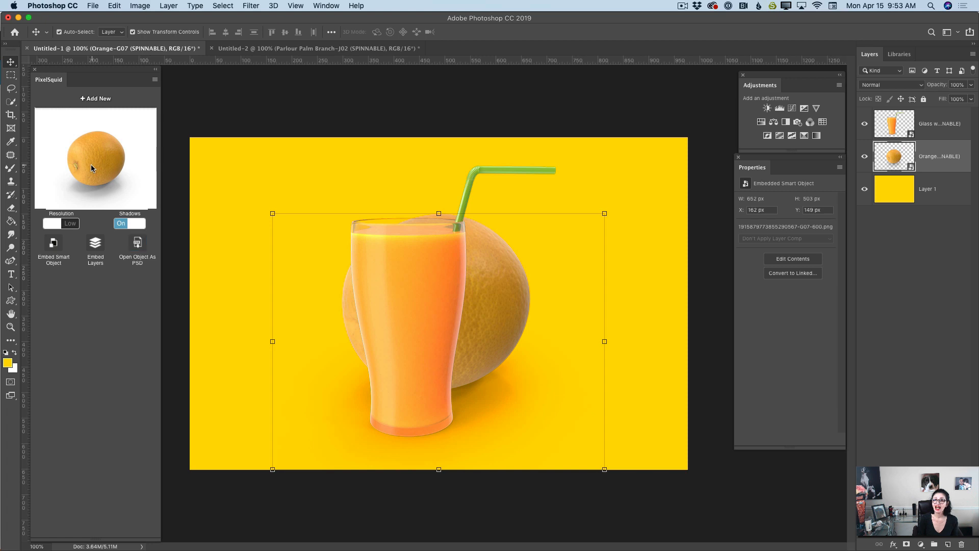
drag(91, 161, 93, 155)
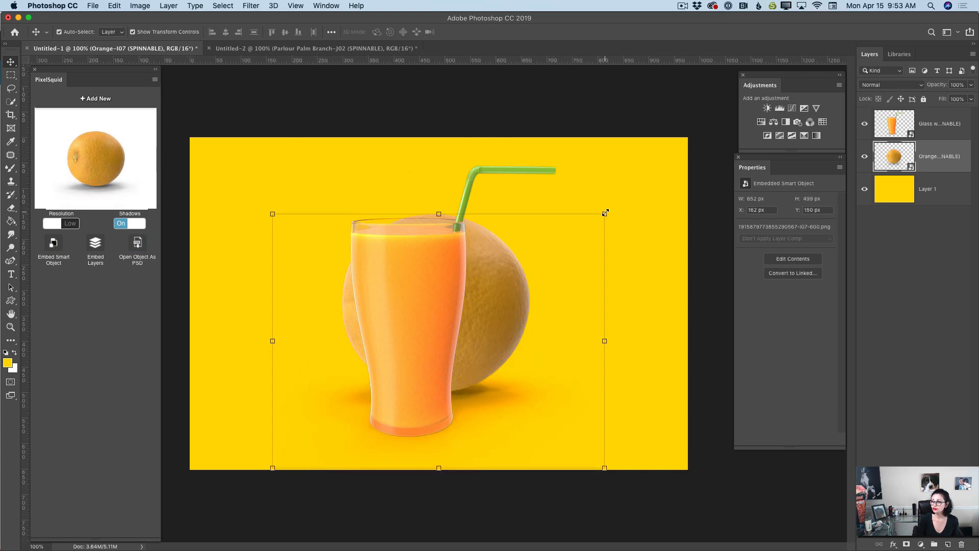
Step: Scale the orange to about 182%, place it behind the left side of the glass's base, and set its resolution to High
click(605, 213)
drag(605, 136, 404, 337)
drag(336, 378, 343, 357)
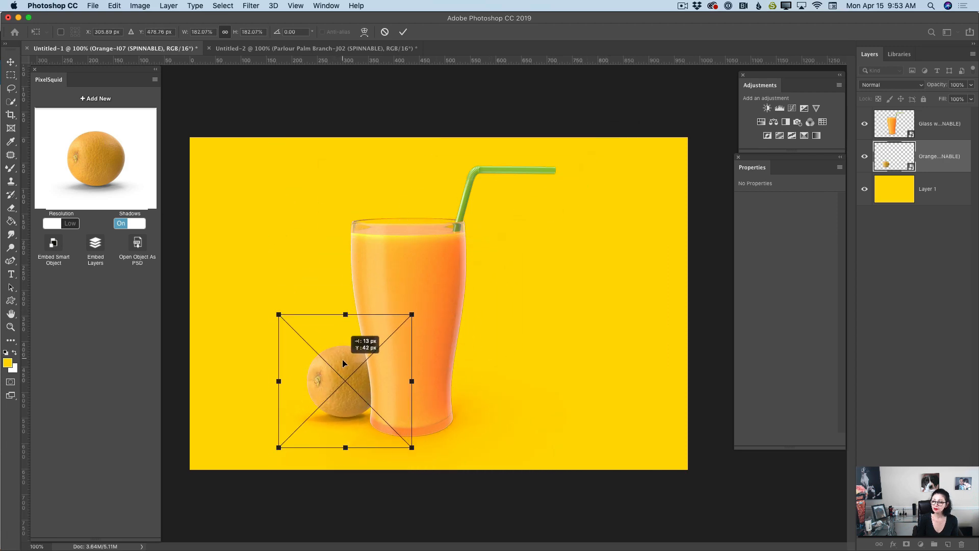
click(403, 32)
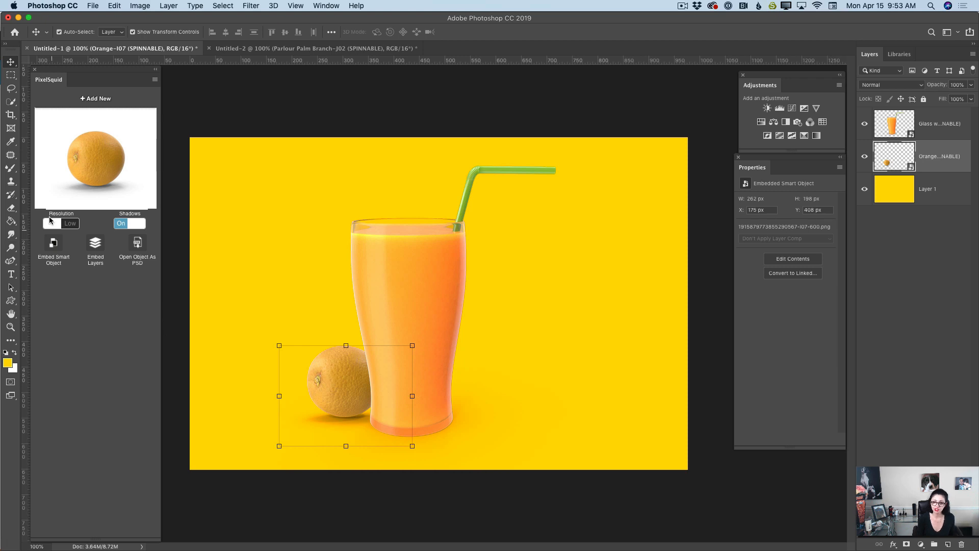
click(70, 223)
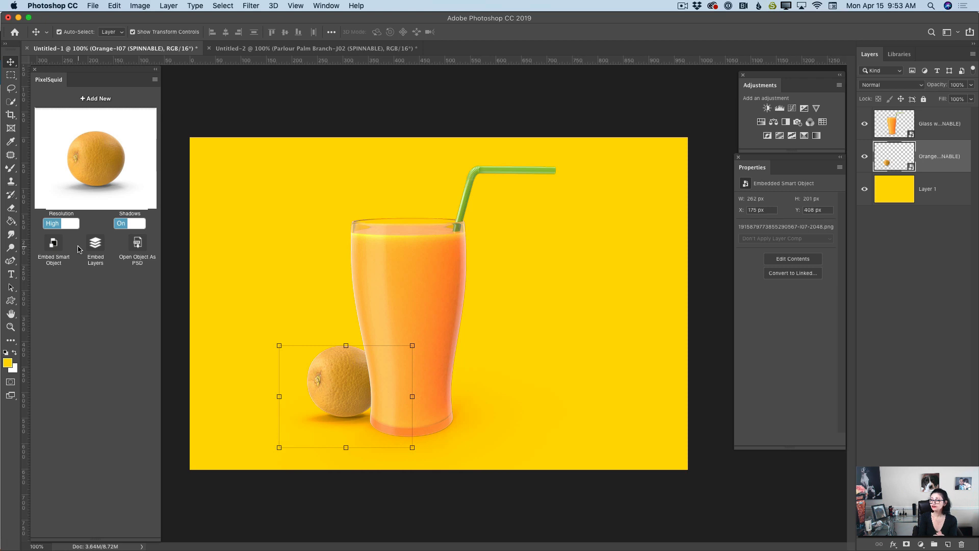
Step: Add a Color Lookup adjustment clipped to the orange layer and set its 3DLUT file to FallColors.look
click(822, 122)
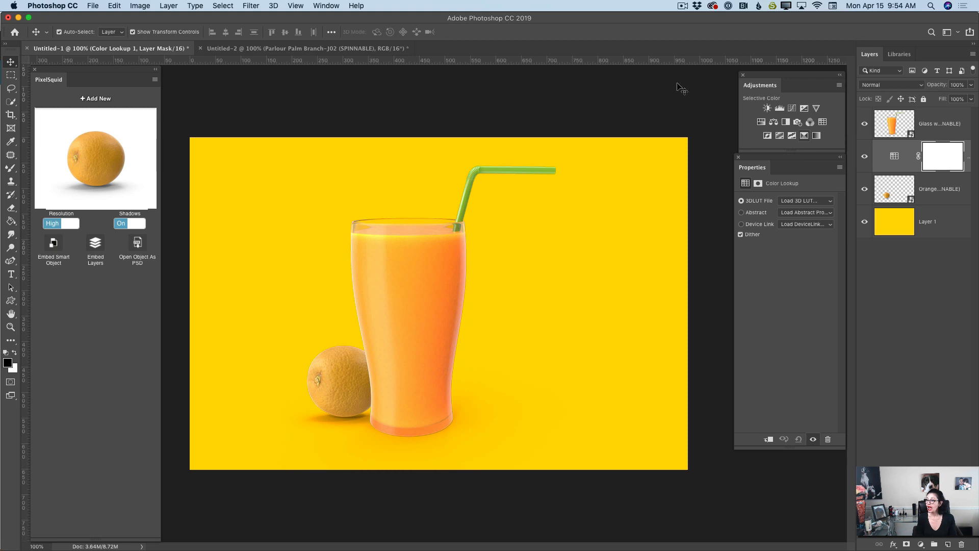
click(768, 440)
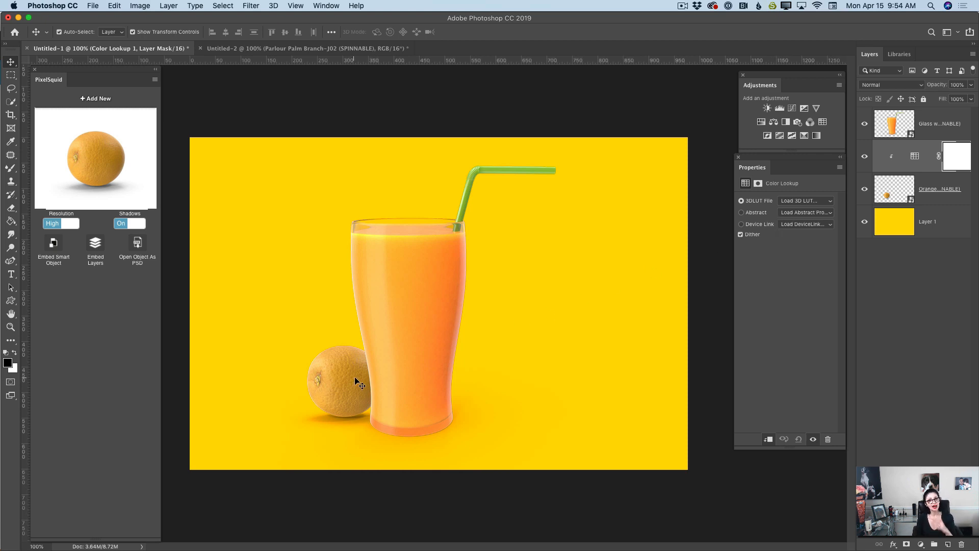
click(800, 201)
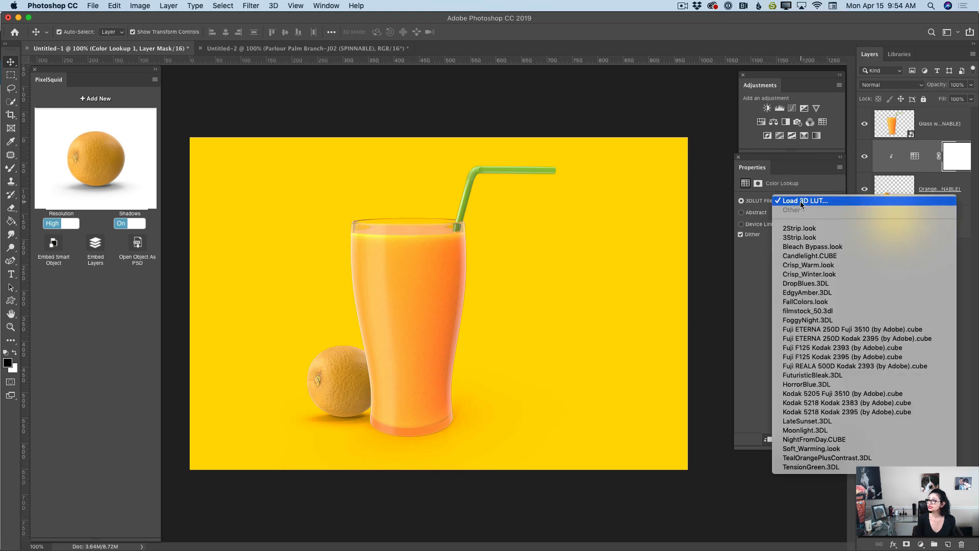
click(807, 302)
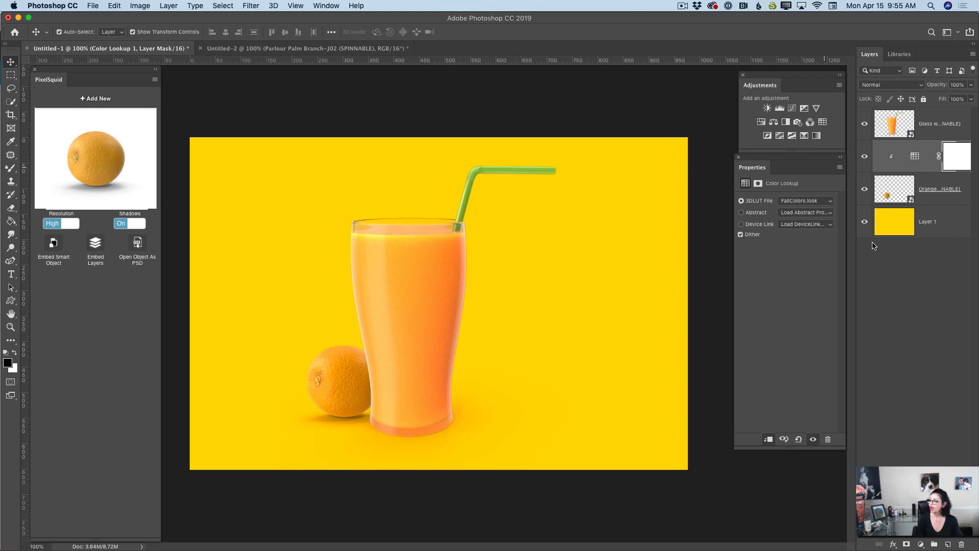
Step: Insert the PixelSquid Parlour Palm Branch directly above the yellow Layer 1 and spin it to the H02 view
click(926, 229)
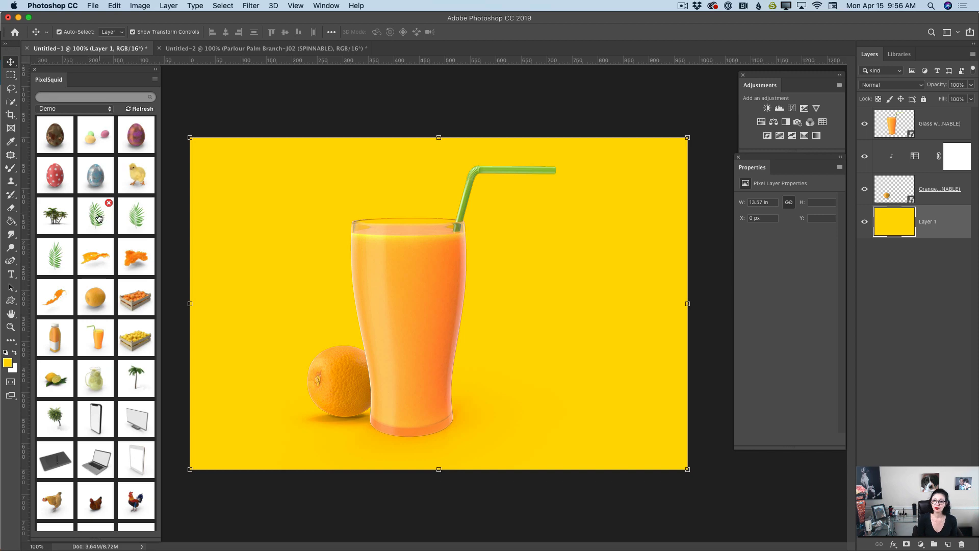
click(98, 223)
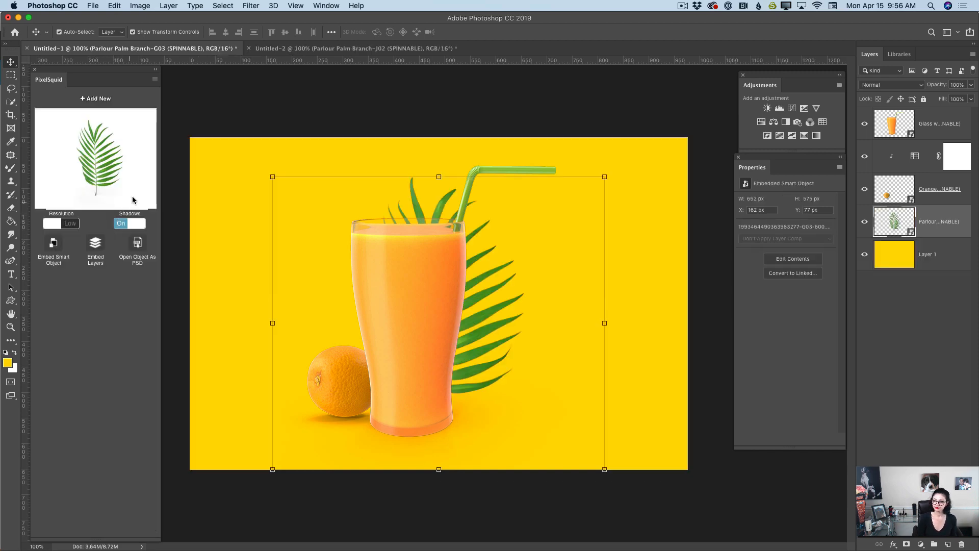
drag(85, 133, 89, 126)
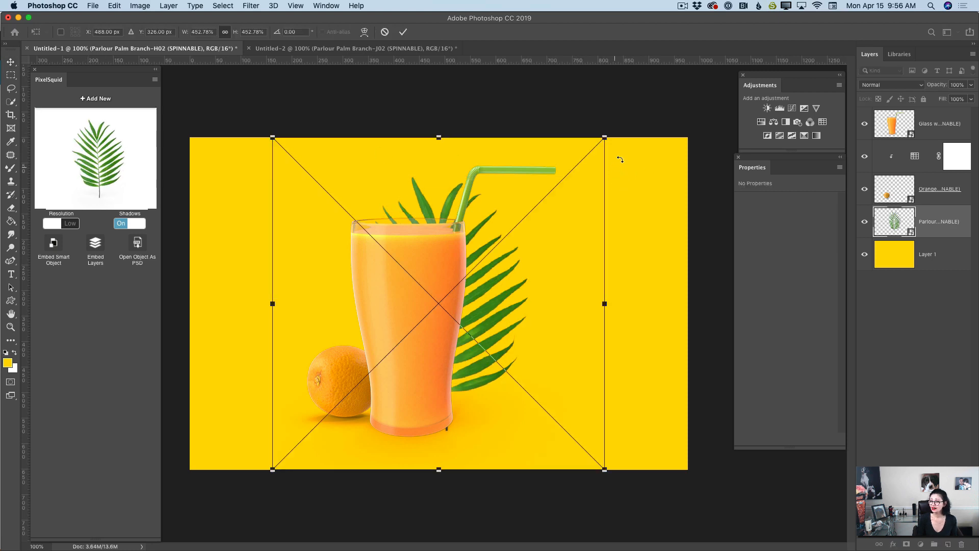
Step: Rotate the palm branch about 34° clockwise and move it so it fans out behind the right side of the glass
drag(627, 157, 661, 292)
drag(498, 314, 547, 317)
click(403, 33)
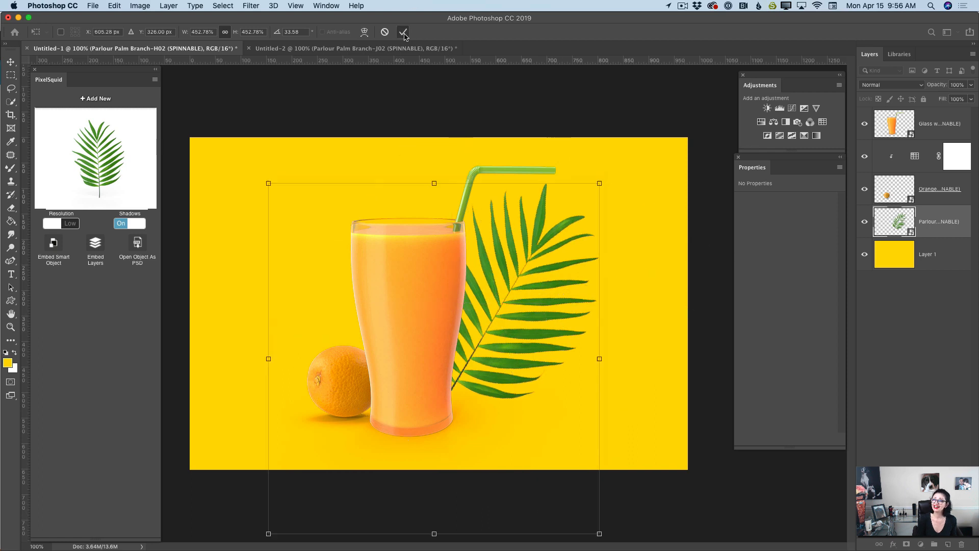
Step: Set the palm branch's shadows to Off, its resolution to High, and its layer blend mode to Hard Light
click(122, 224)
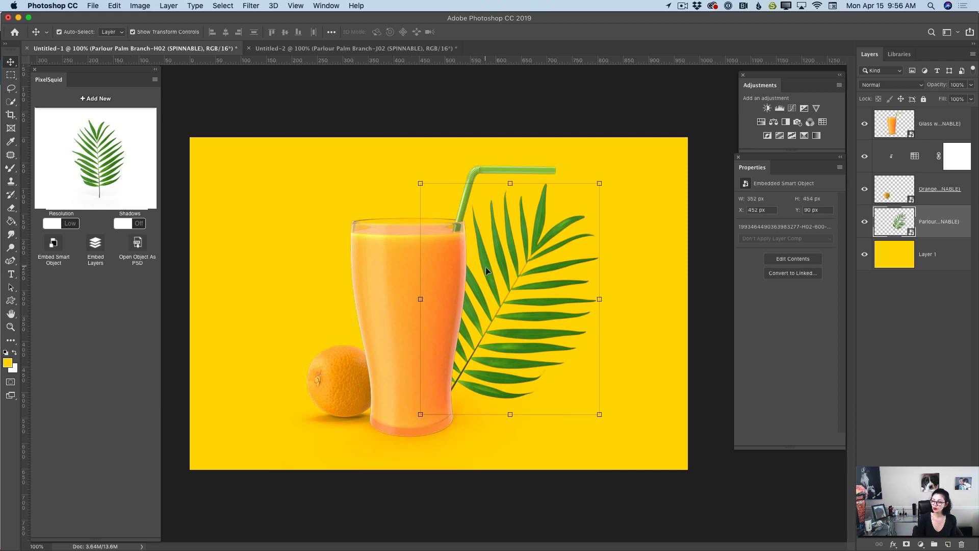
click(74, 225)
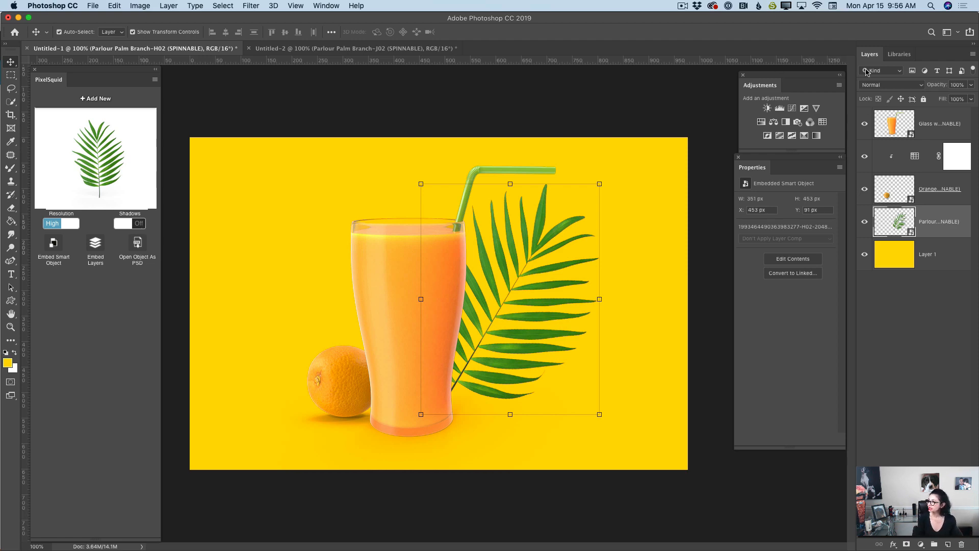
click(879, 84)
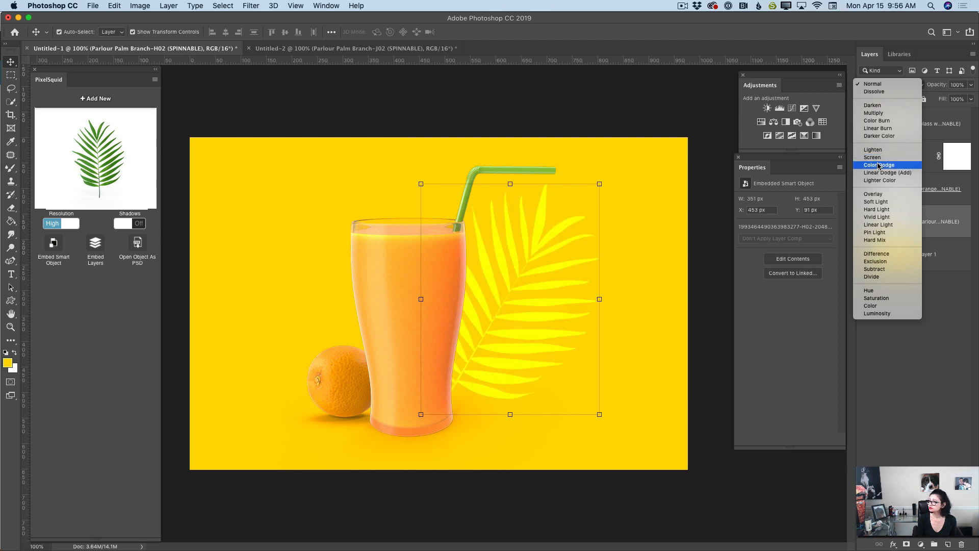
click(888, 211)
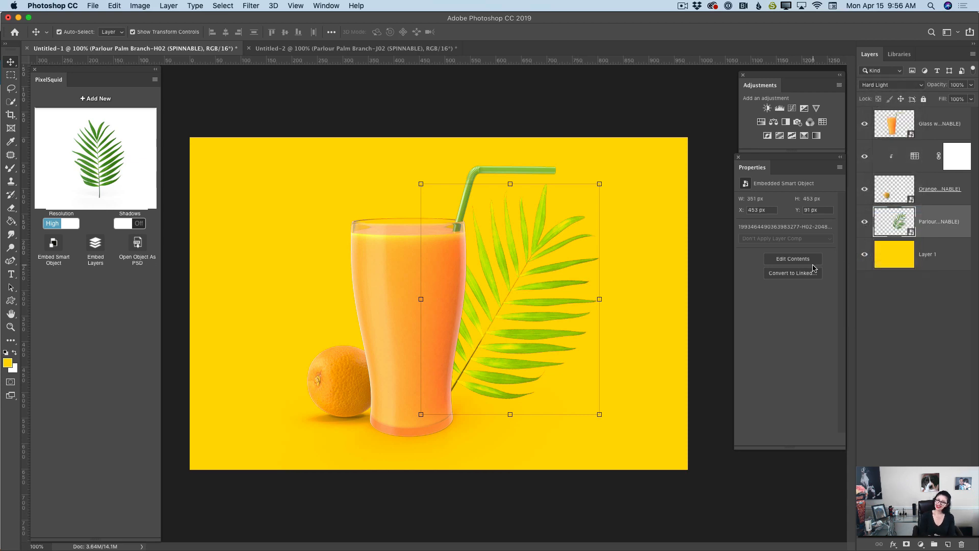